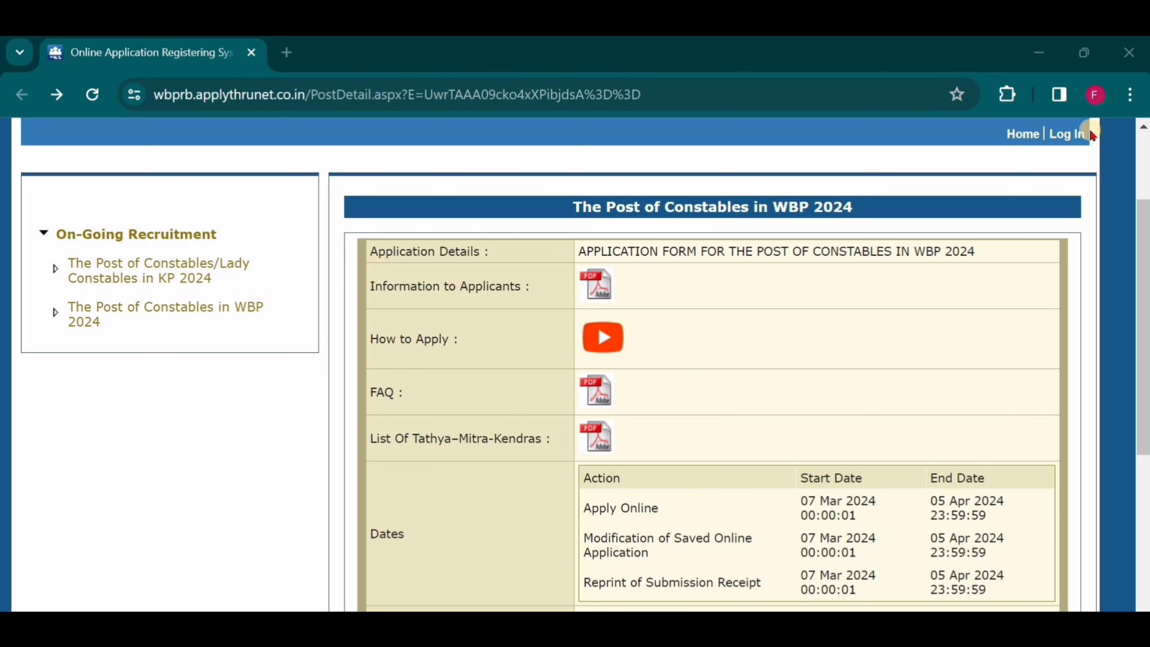
pyautogui.click(1130, 95)
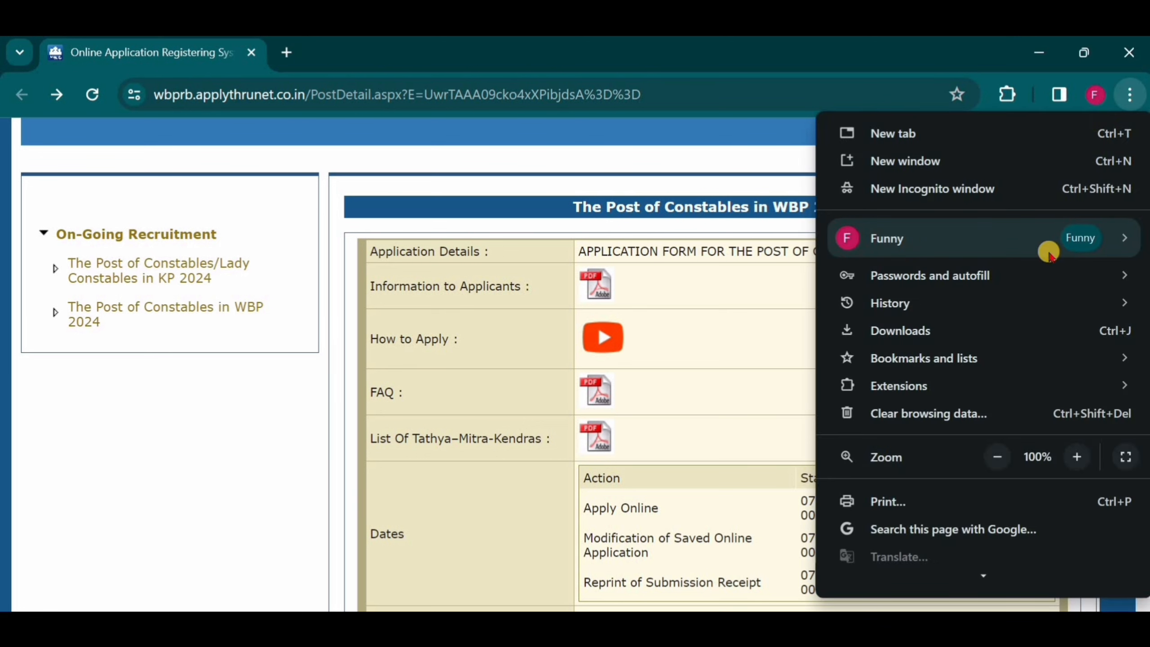
pyautogui.click(651, 149)
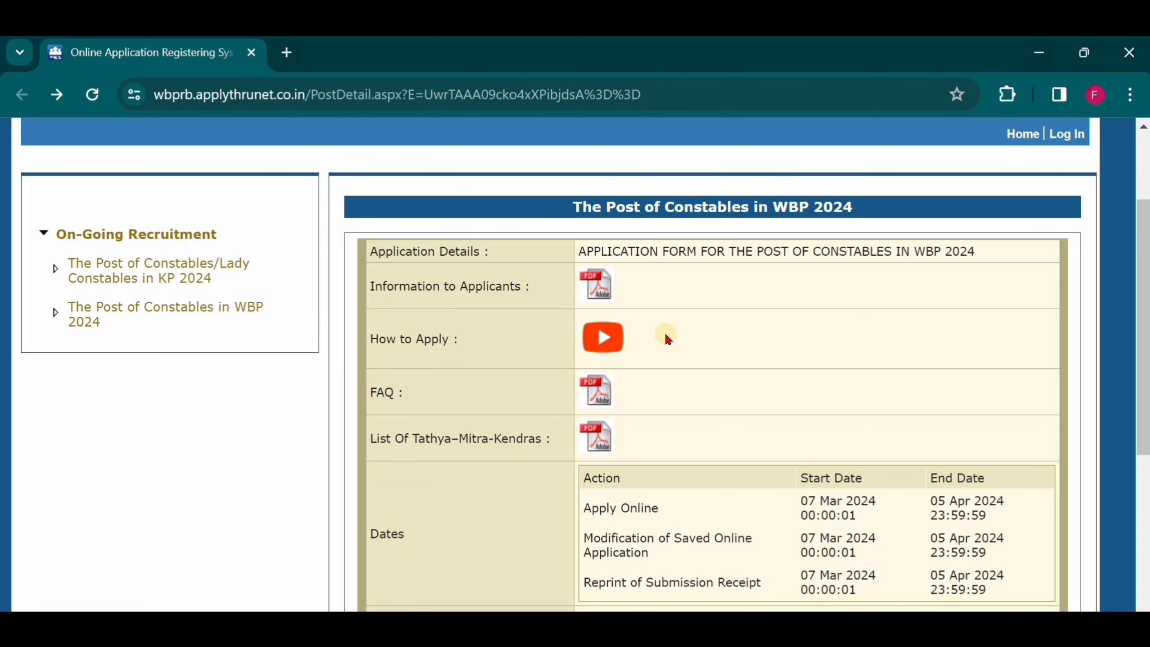
# Review the online application dates listed for The Post of Constables in WBP 2024.
pyautogui.scroll(-3, 664, 335)
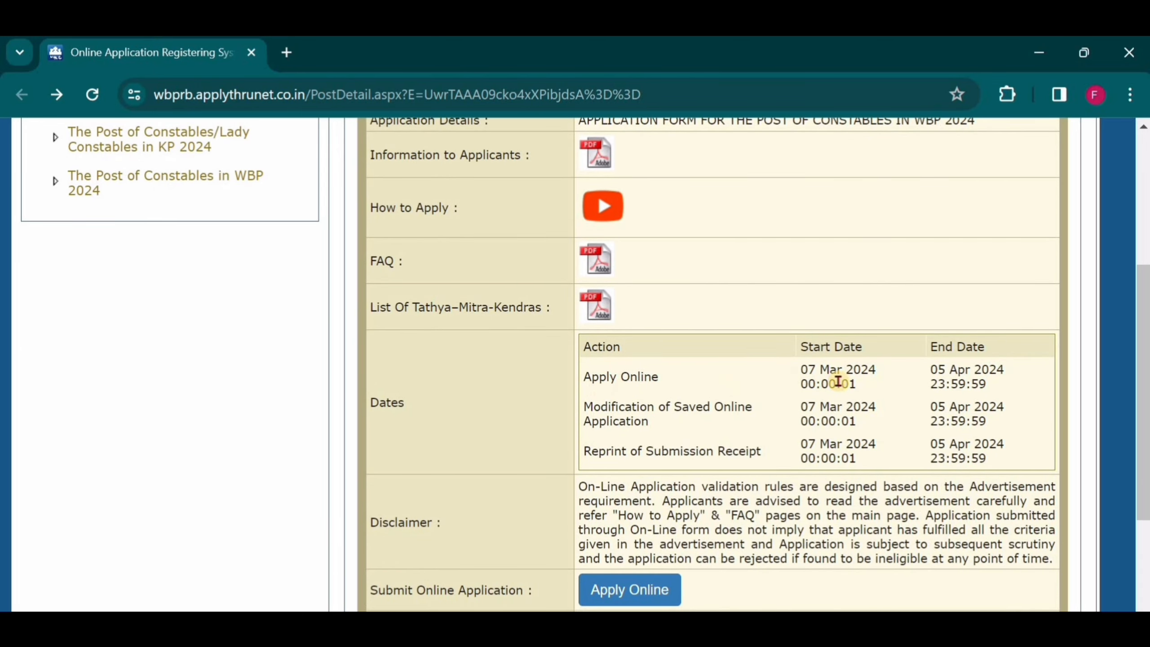
pyautogui.moveTo(874, 368); pyautogui.dragTo(799, 368)
pyautogui.moveTo(1013, 369); pyautogui.dragTo(862, 398)
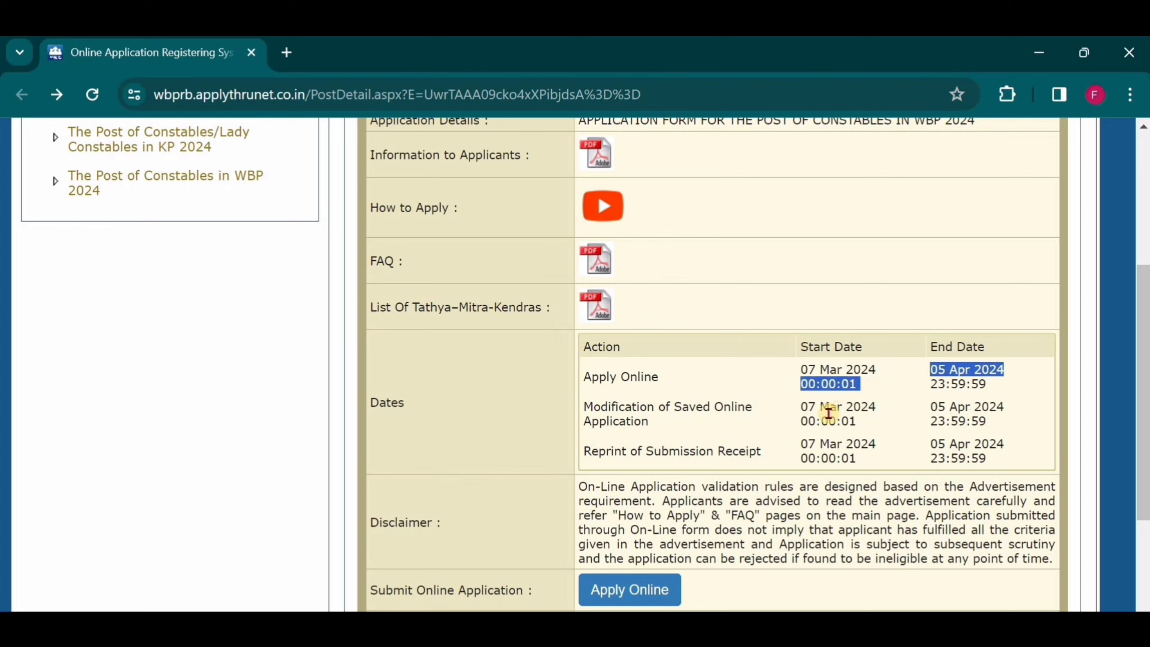
pyautogui.scroll(-4, 773, 439)
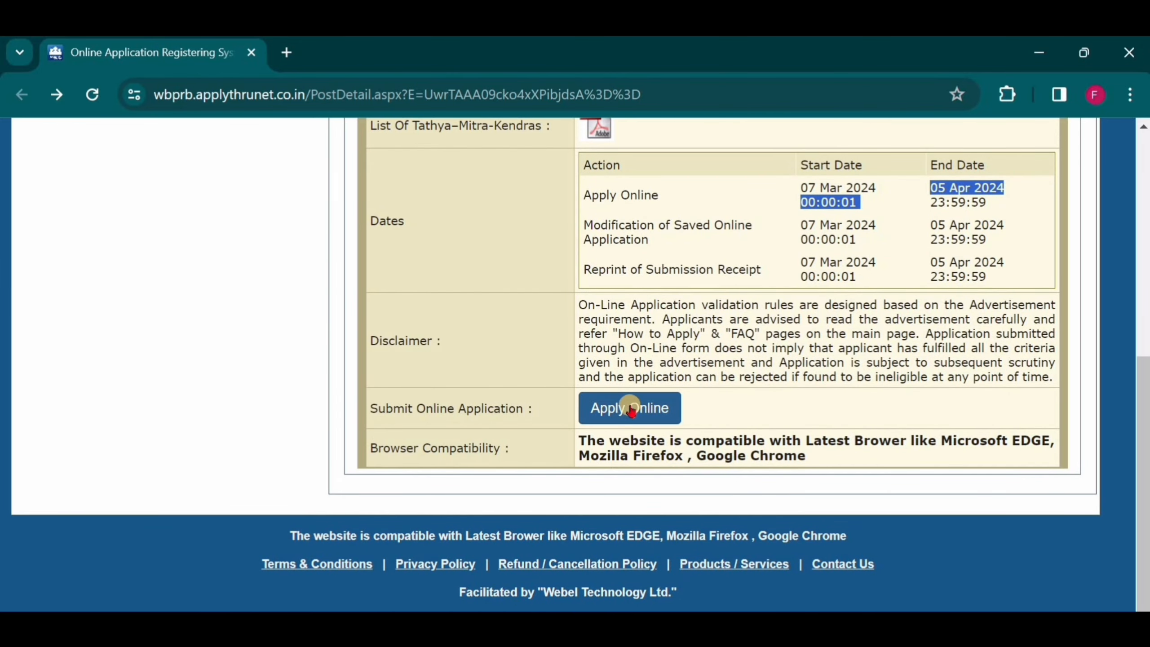
# Start the online application and open the new applicant sign-up form.
pyautogui.click(631, 408)
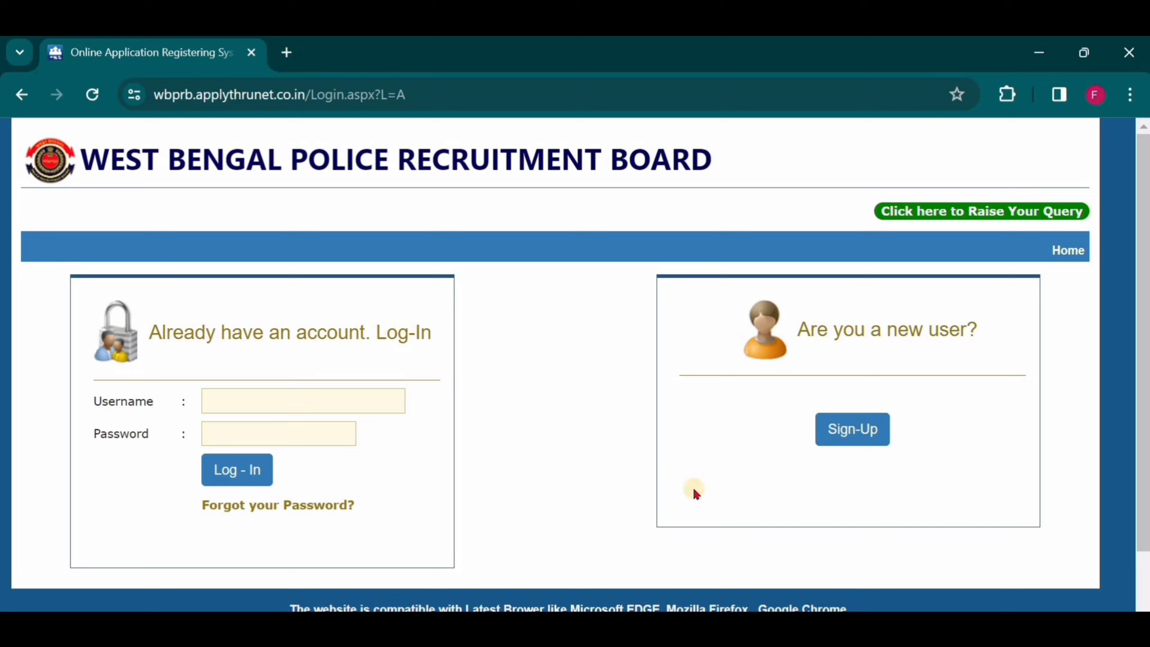
pyautogui.click(854, 431)
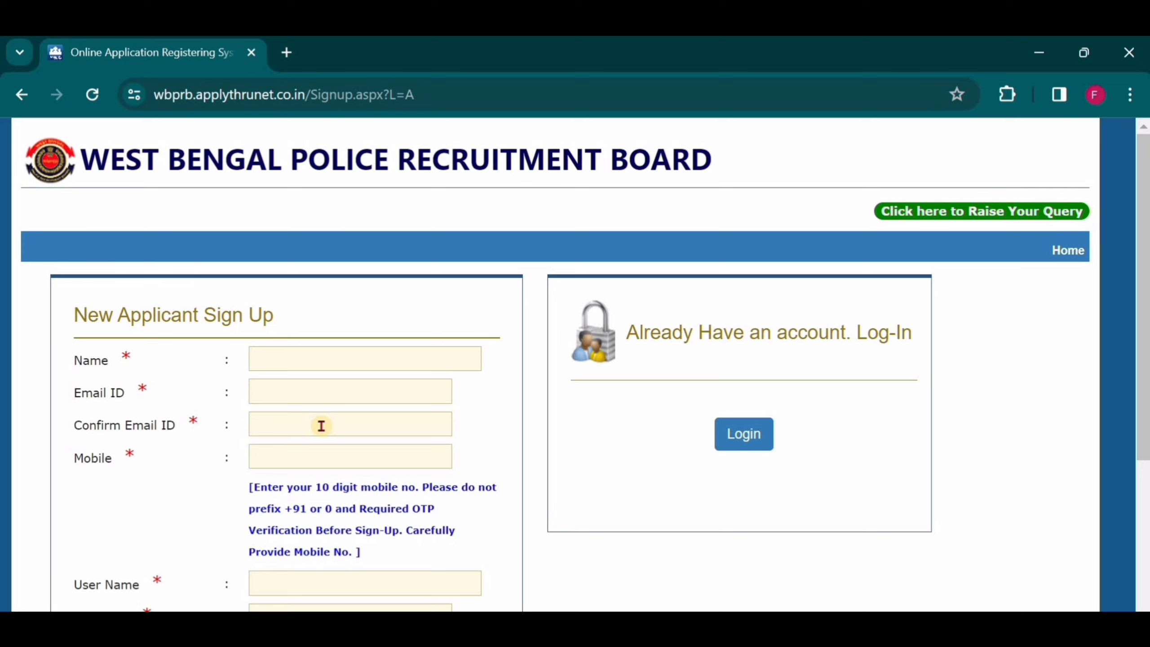
# Fill in the sign-up form with the applicant's name, e-mail, mobile number, user name and password.
pyautogui.click(294, 359)
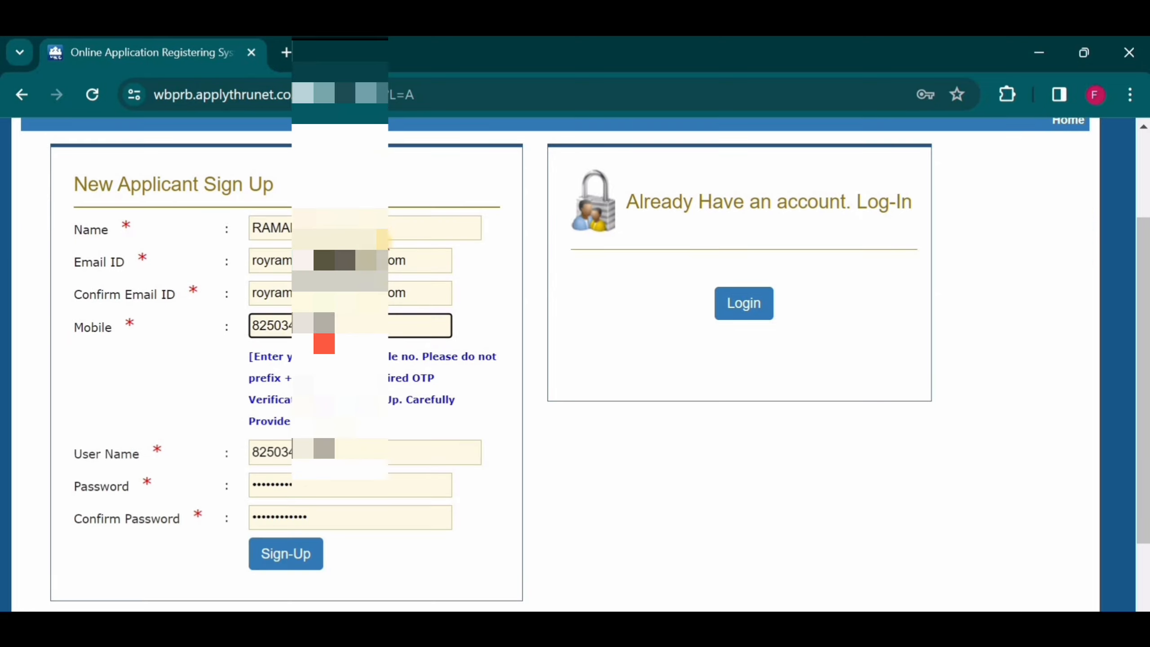
pyautogui.click(295, 220)
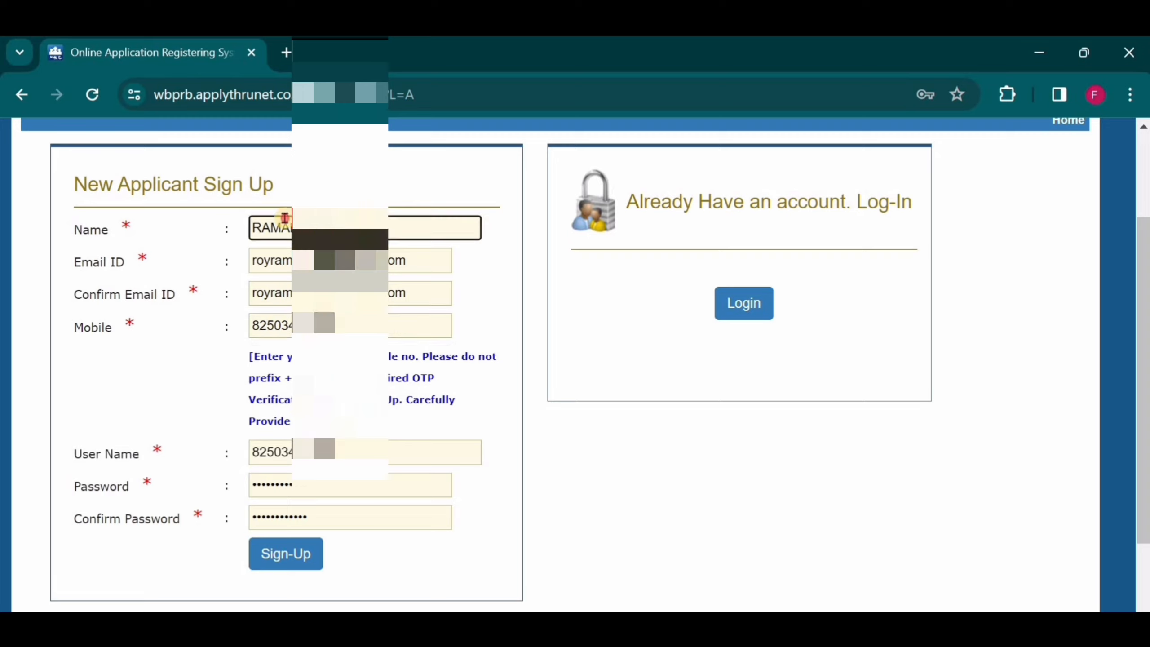
pyautogui.moveTo(271, 227); pyautogui.dragTo(358, 260)
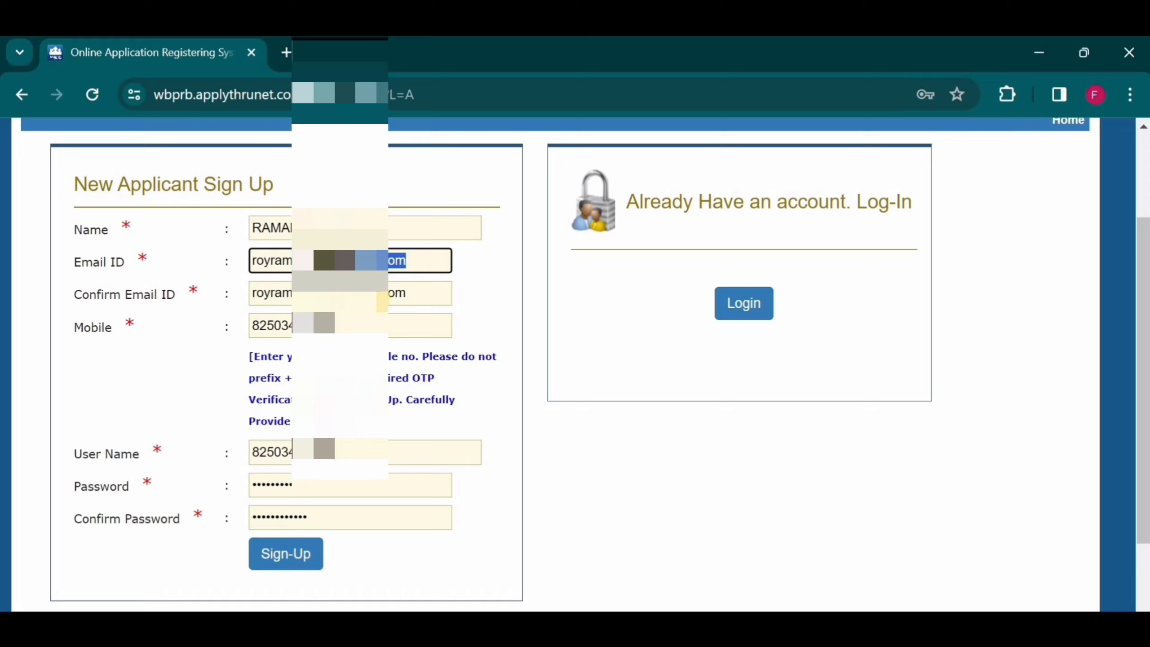
pyautogui.moveTo(417, 289); pyautogui.dragTo(335, 292)
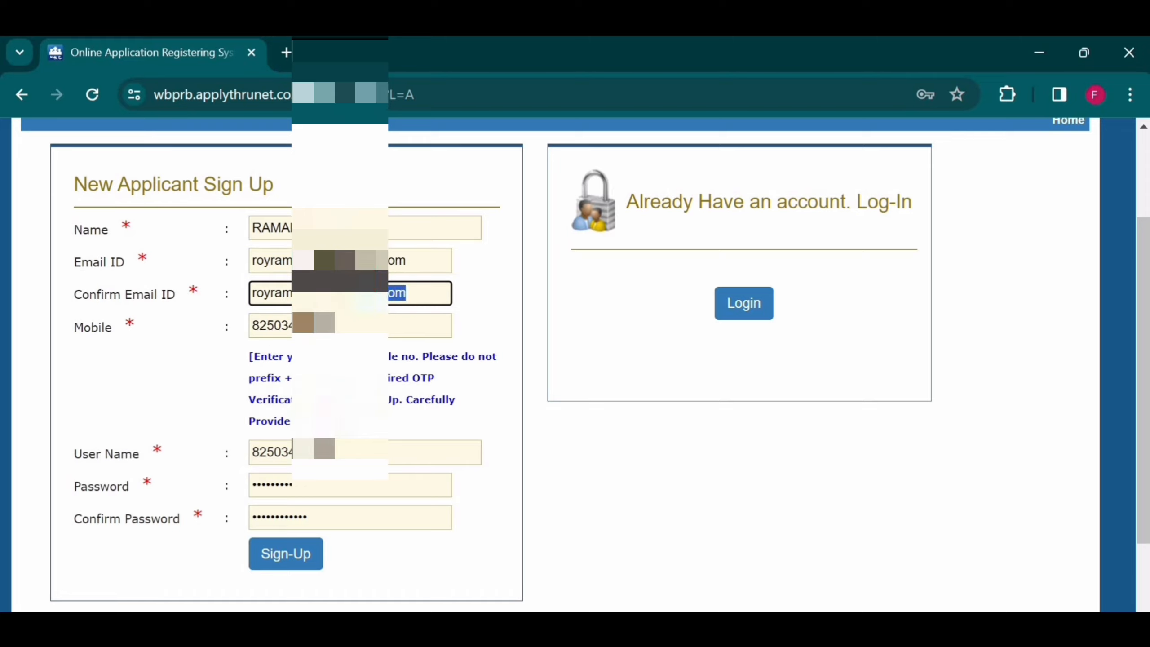
pyautogui.moveTo(333, 324); pyautogui.dragTo(265, 324)
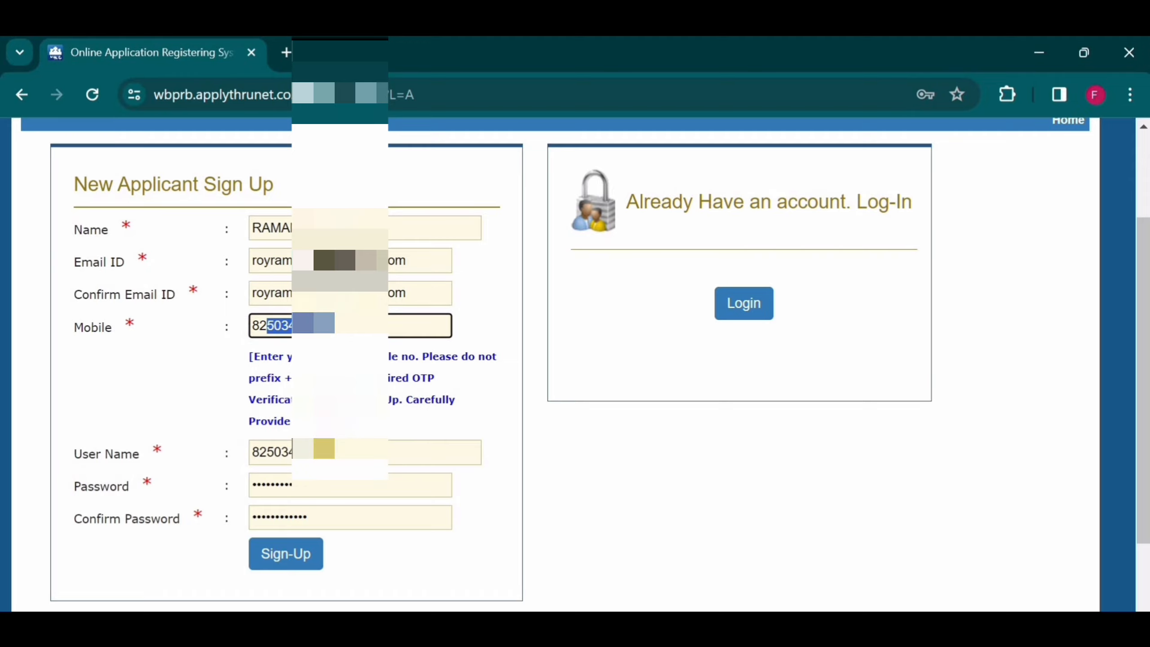
pyautogui.moveTo(324, 451); pyautogui.dragTo(268, 446)
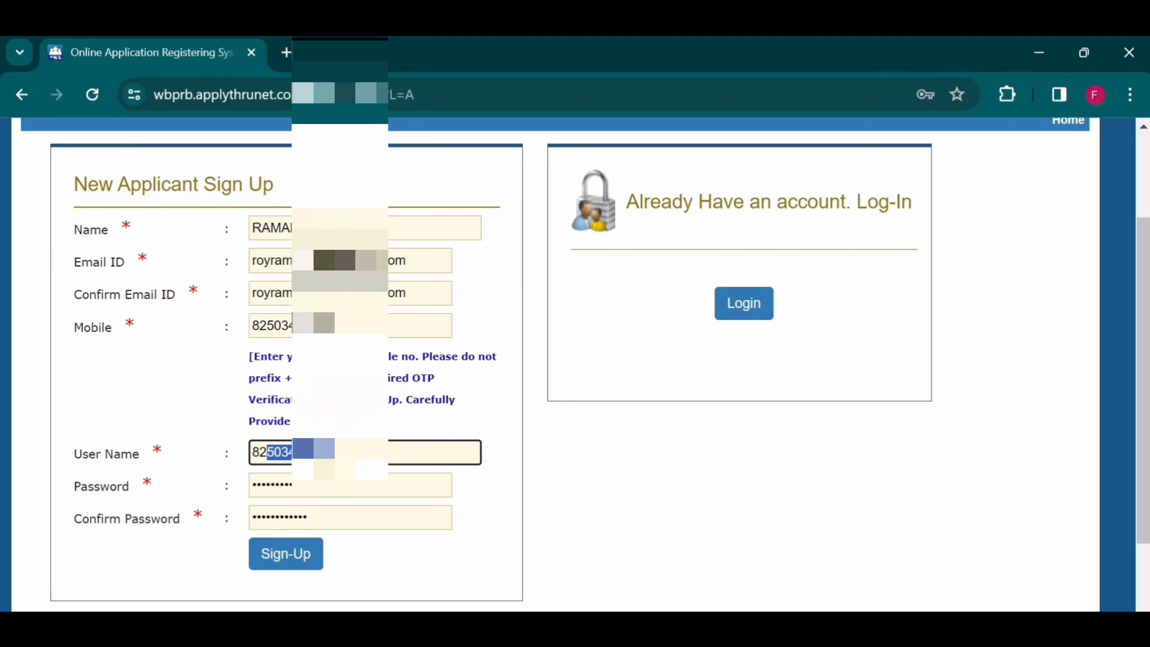
pyautogui.scroll(-1, 324, 470)
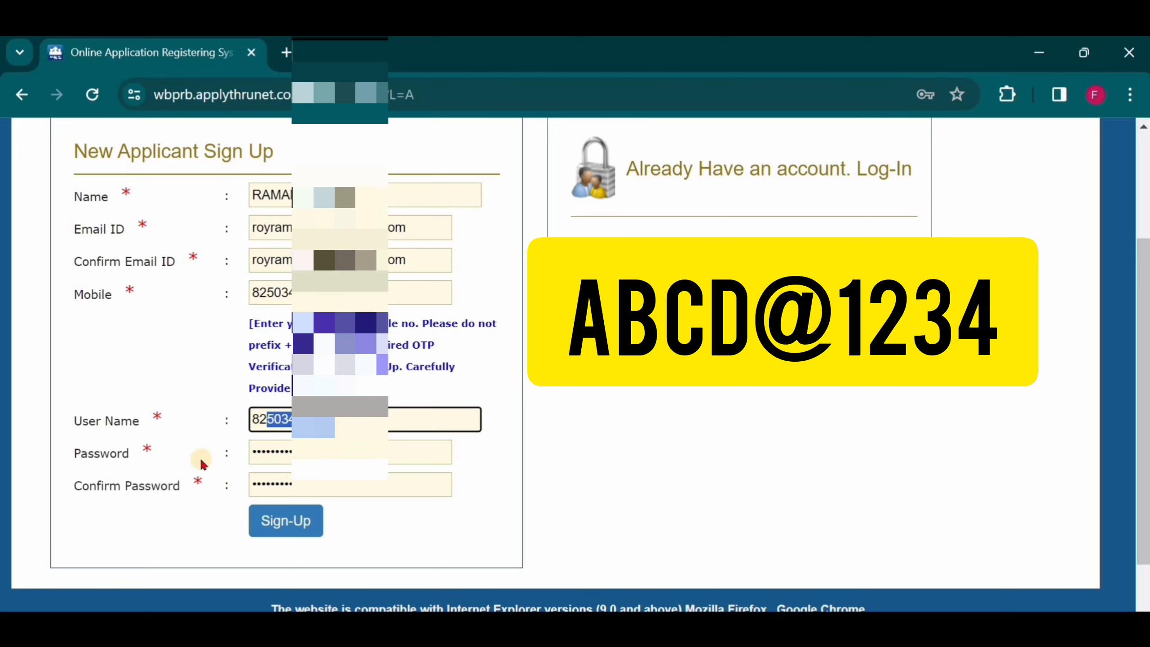
# Submit the sign-up and verify the registration with the mobile OTP.
pyautogui.click(281, 523)
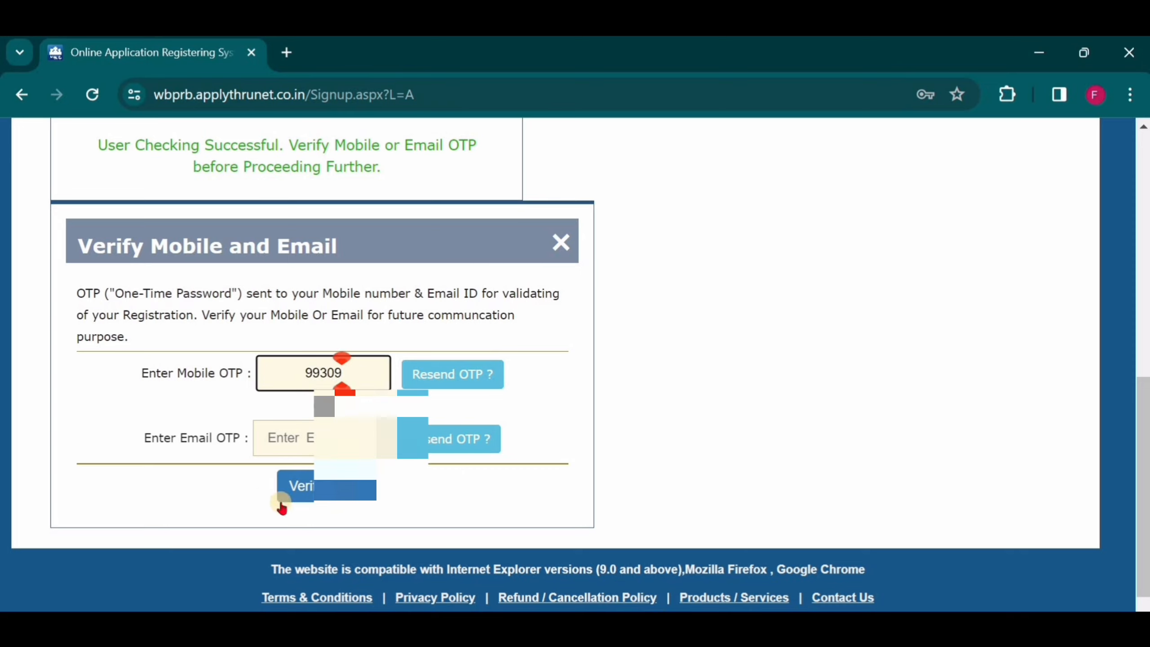
pyautogui.click(323, 487)
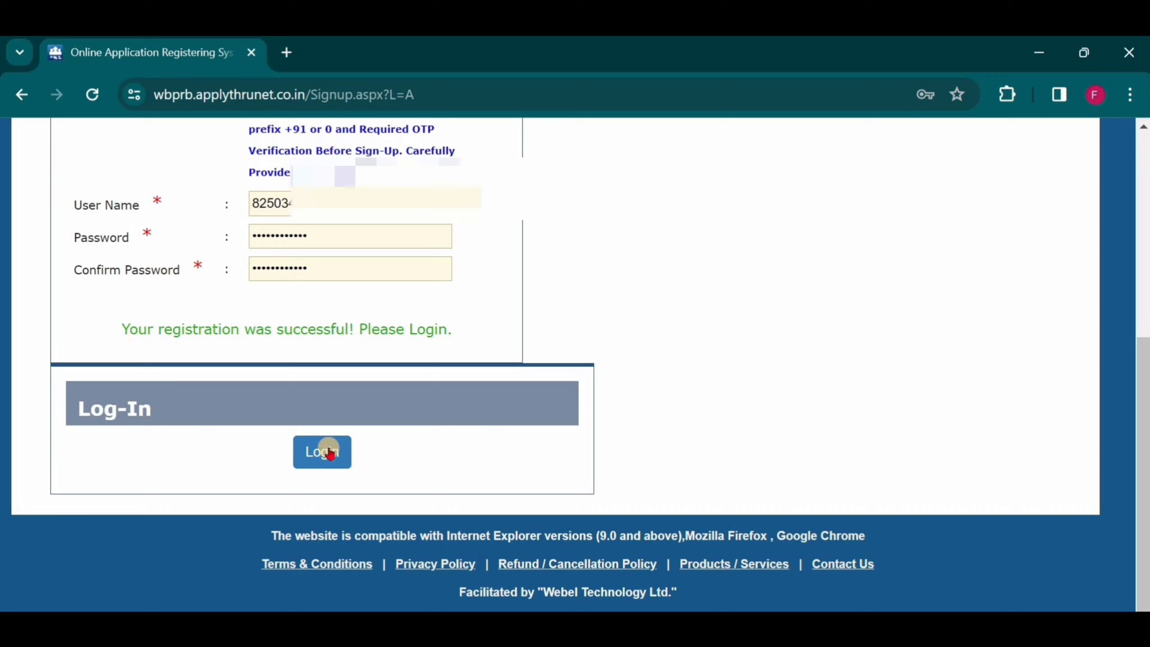
# Log in to the portal with the new user name and password.
pyautogui.click(314, 456)
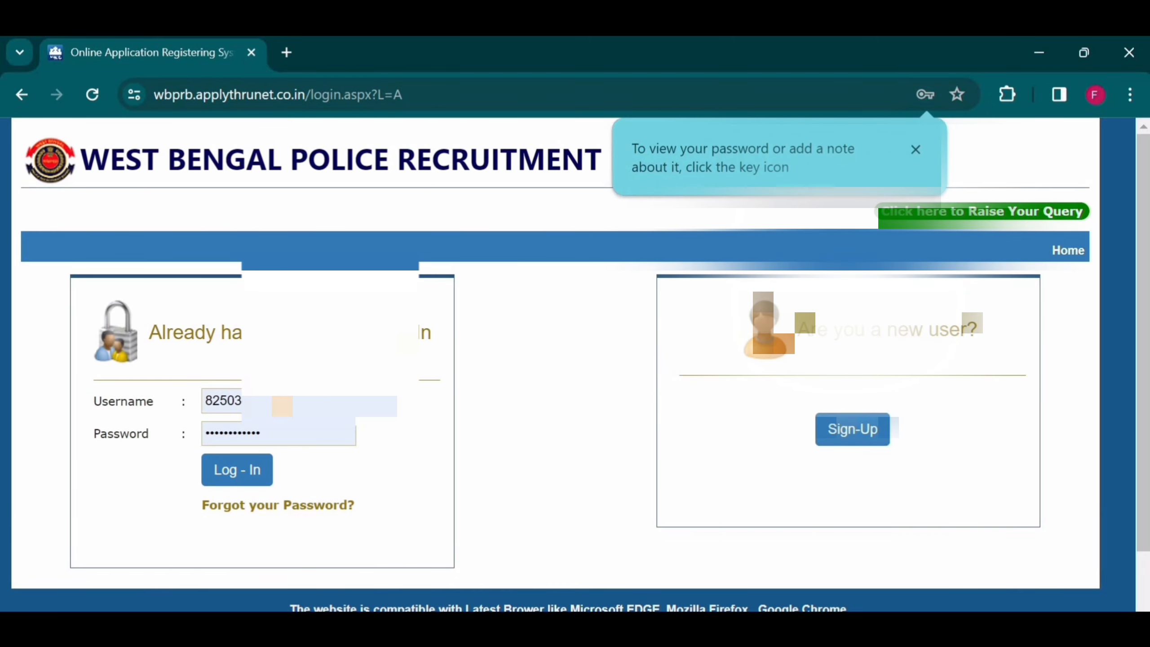
pyautogui.moveTo(278, 403); pyautogui.dragTo(215, 400)
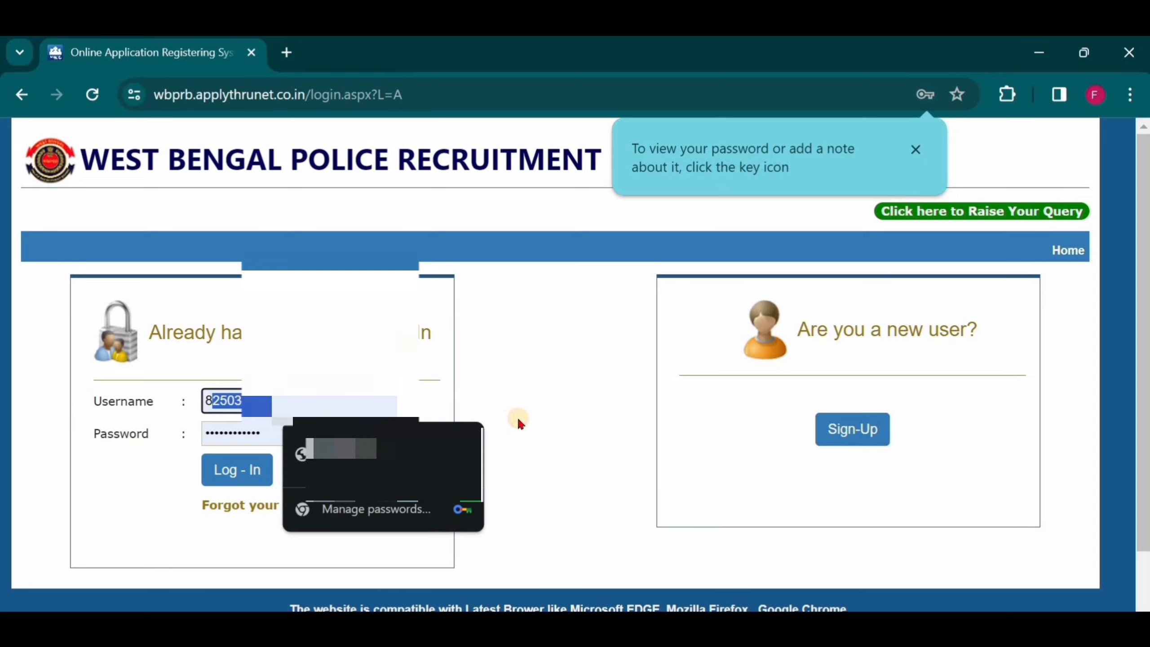
pyautogui.click(273, 446)
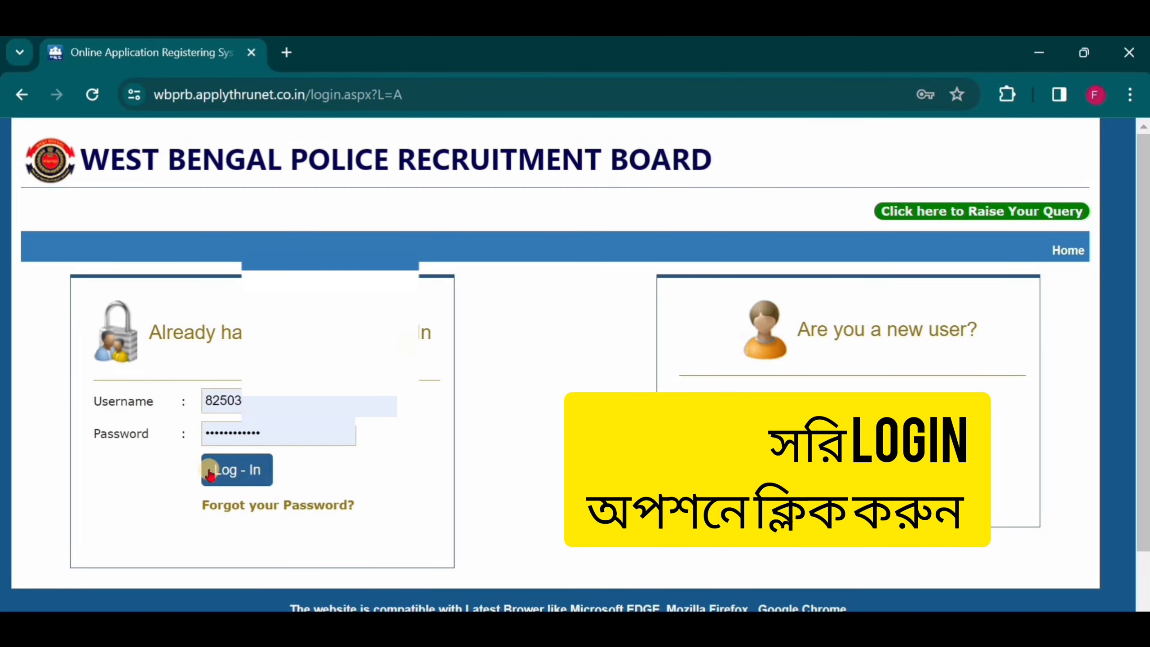
pyautogui.click(249, 470)
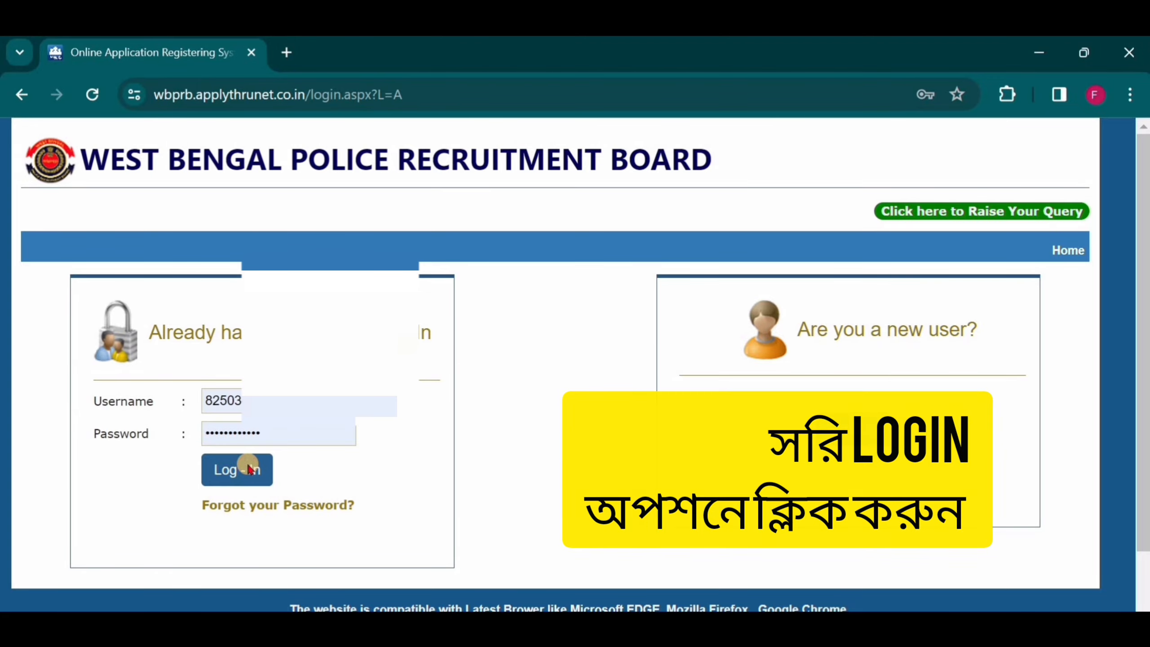
pyautogui.click(743, 216)
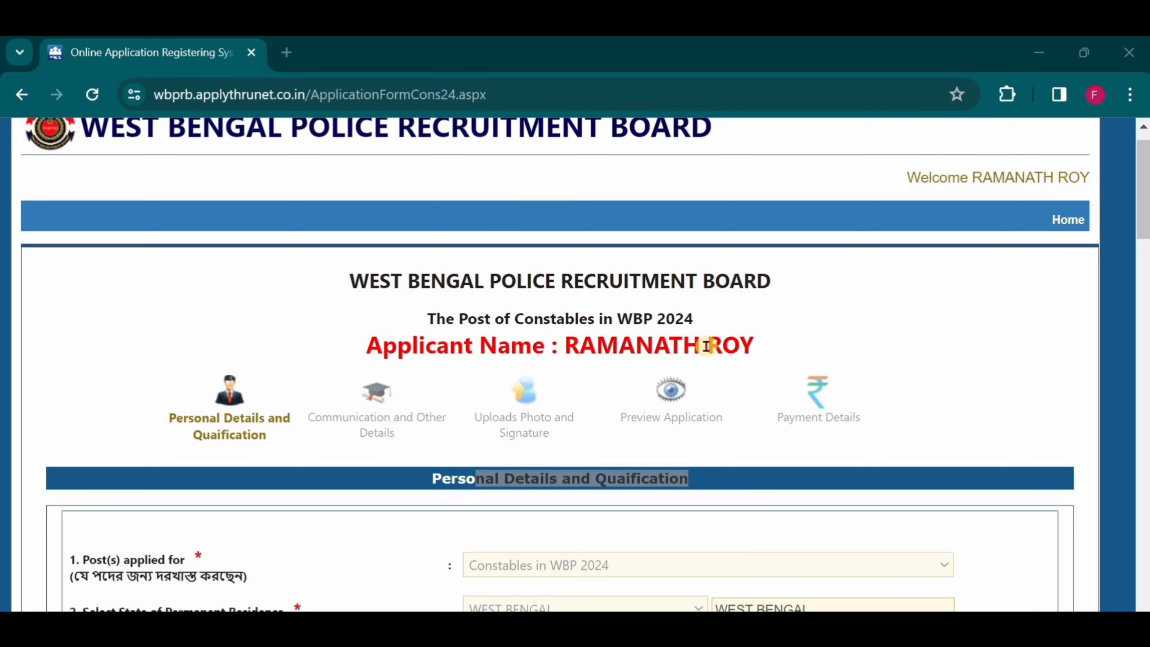
# Review the applicant name and the opening fields of the Personal Details and Qualification section.
pyautogui.moveTo(755, 345); pyautogui.dragTo(572, 343)
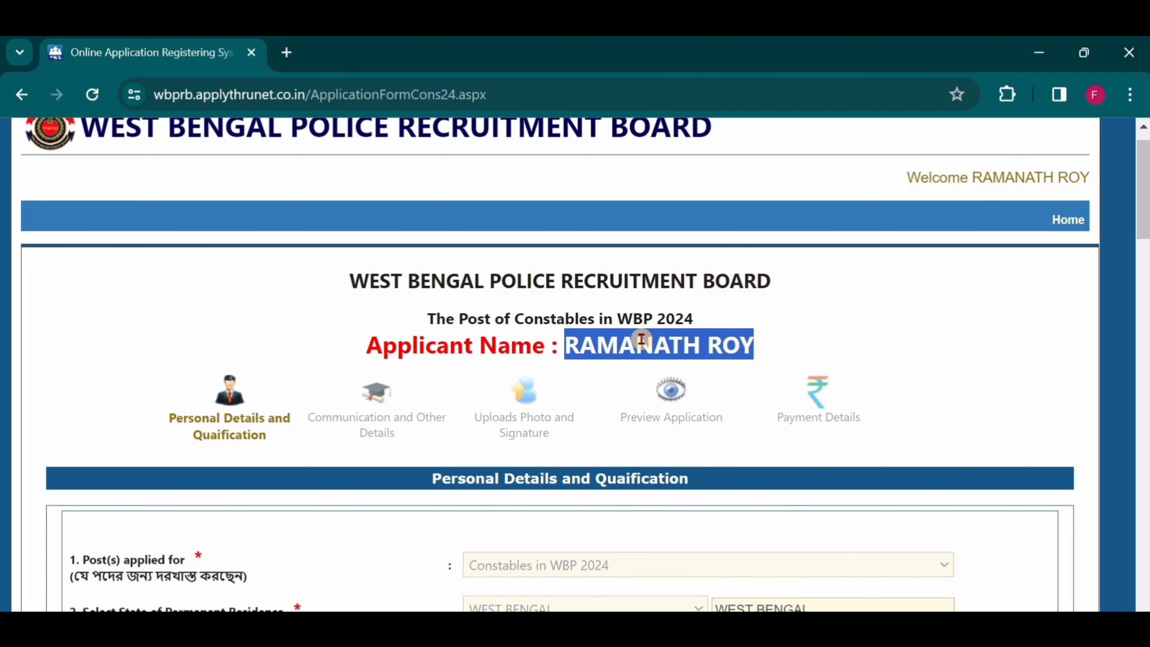
pyautogui.scroll(-5, 628, 344)
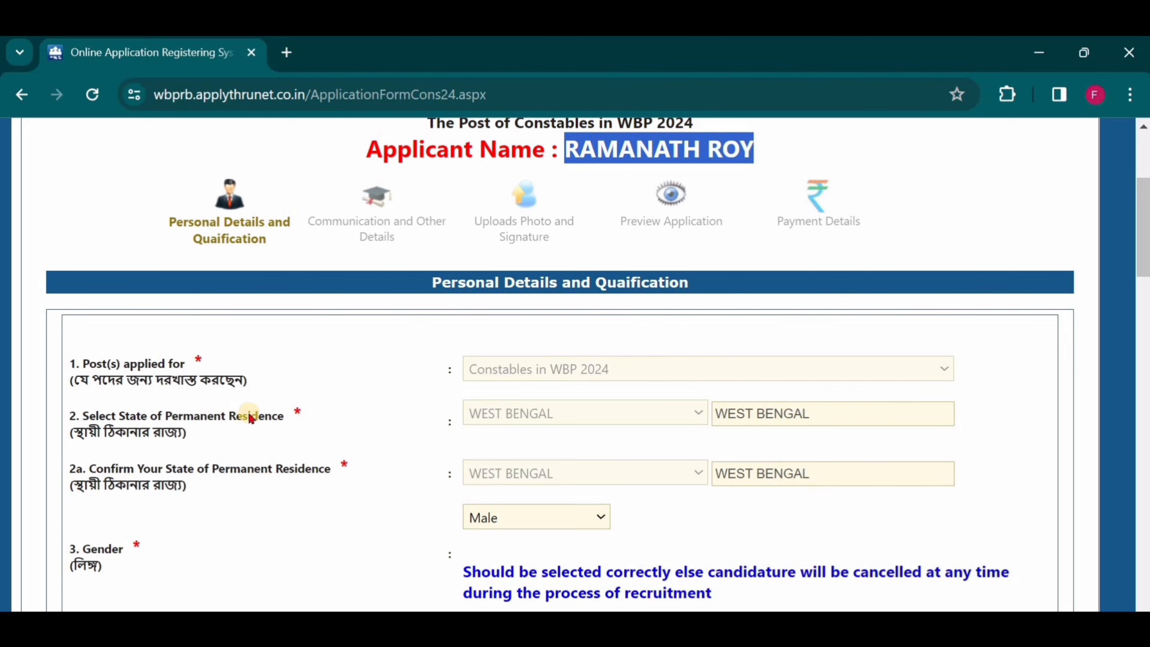
pyautogui.scroll(-2, 527, 315)
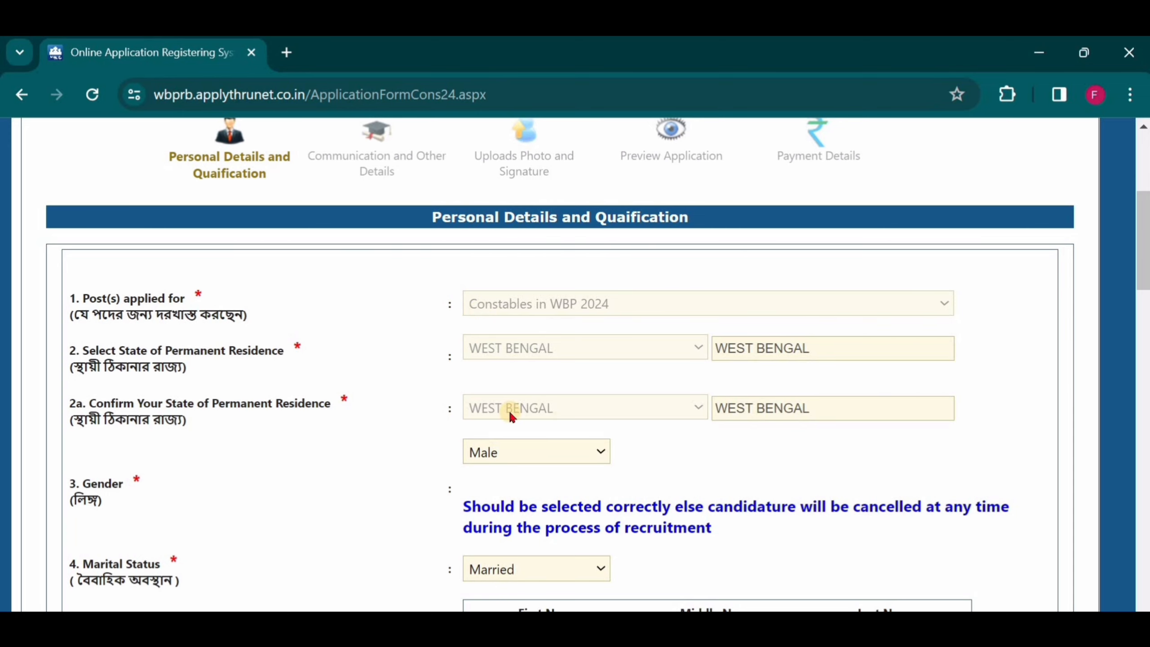
pyautogui.scroll(-2, 509, 410)
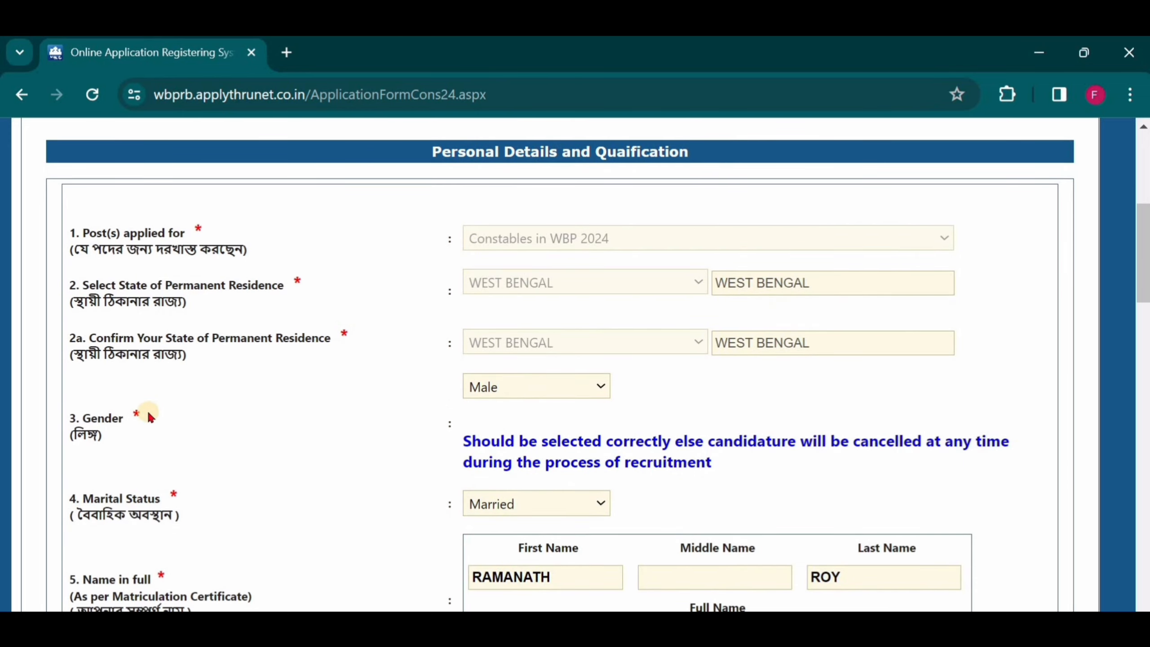
# Set the Gender to Male and the Marital Status to Married.
pyautogui.click(601, 385)
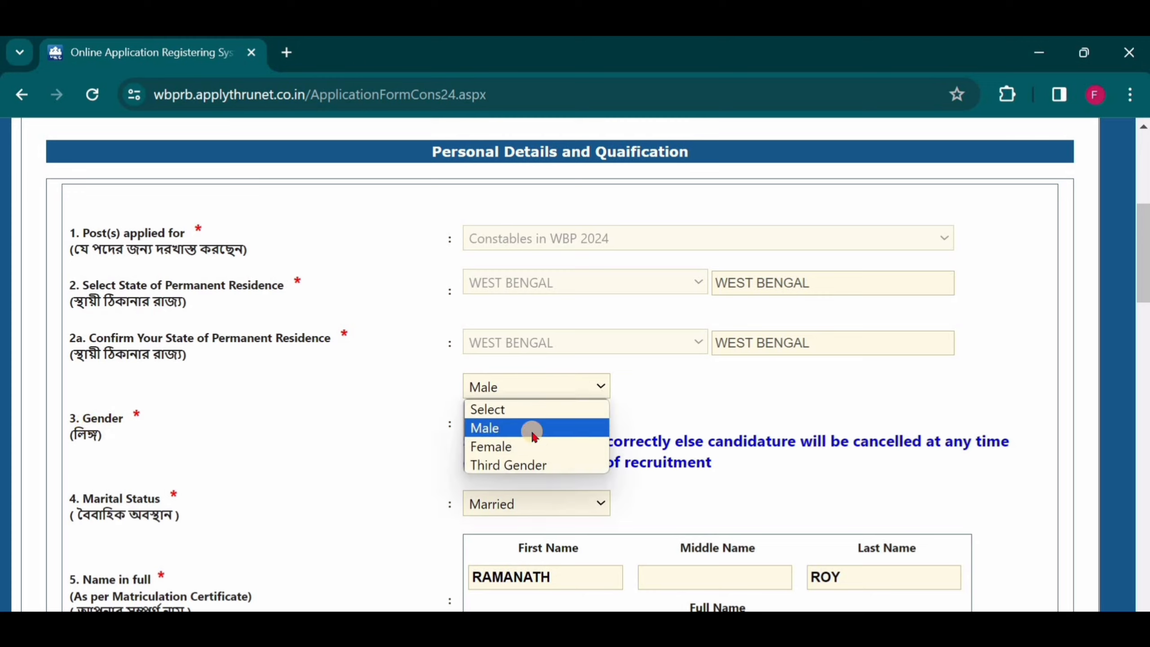
pyautogui.click(651, 453)
pyautogui.scroll(-2, 651, 452)
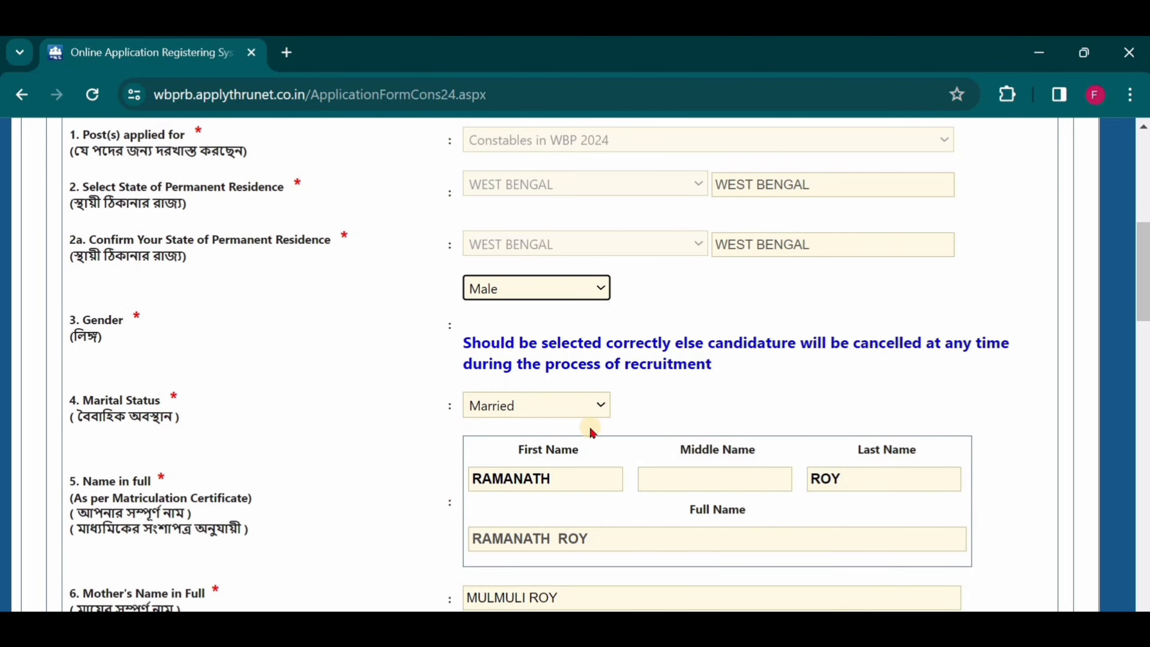
pyautogui.click(601, 405)
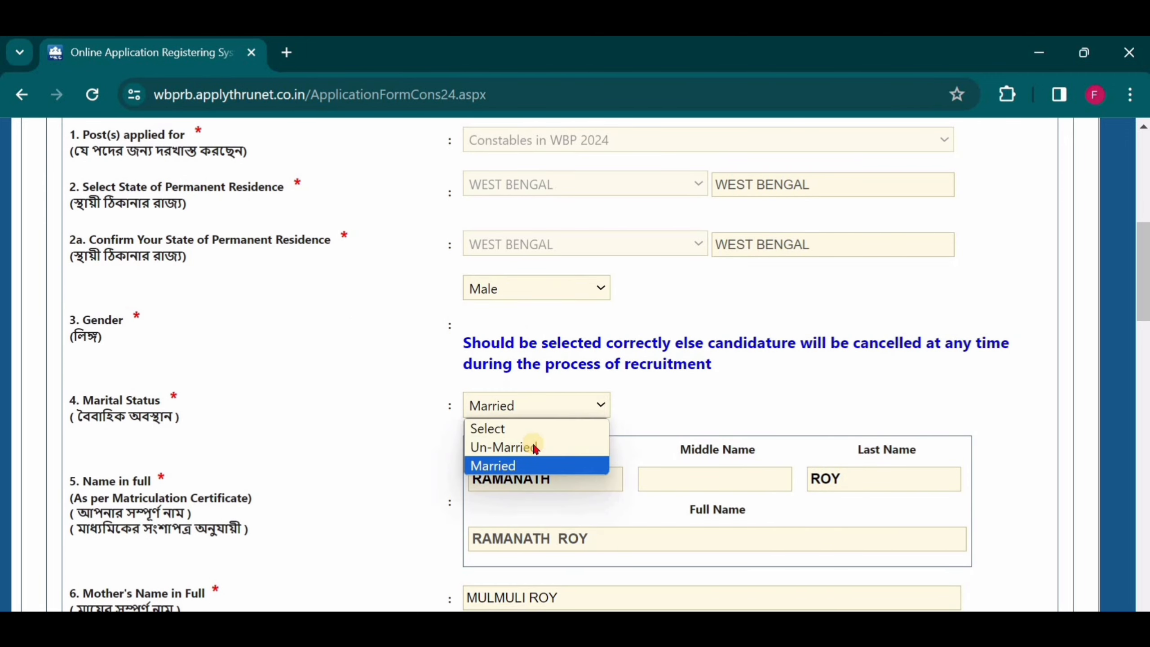
pyautogui.click(516, 465)
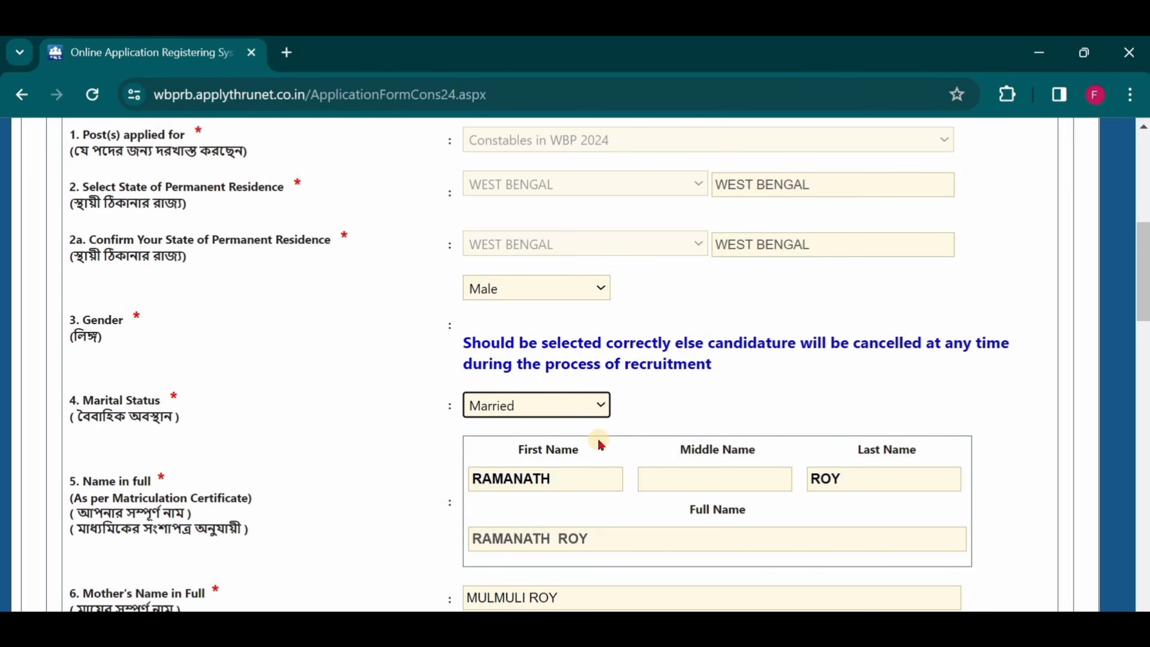
# Check the applicant's full name, mother's name and father's name fields in the form.
pyautogui.scroll(-2, 466, 436)
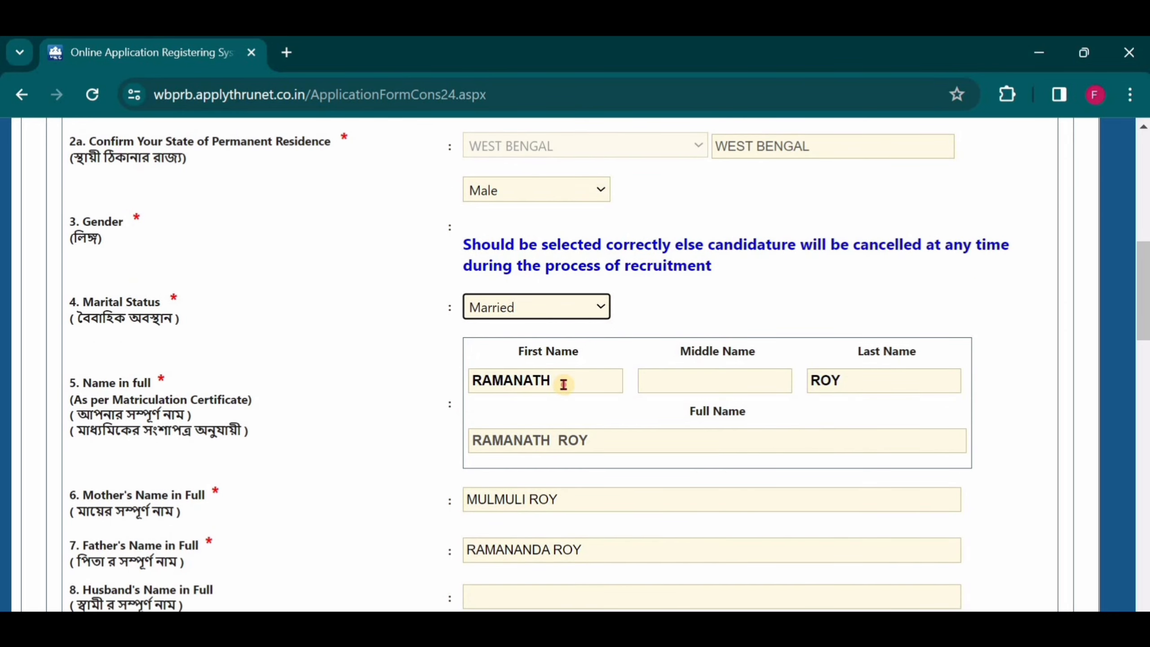
pyautogui.moveTo(471, 380); pyautogui.dragTo(867, 388)
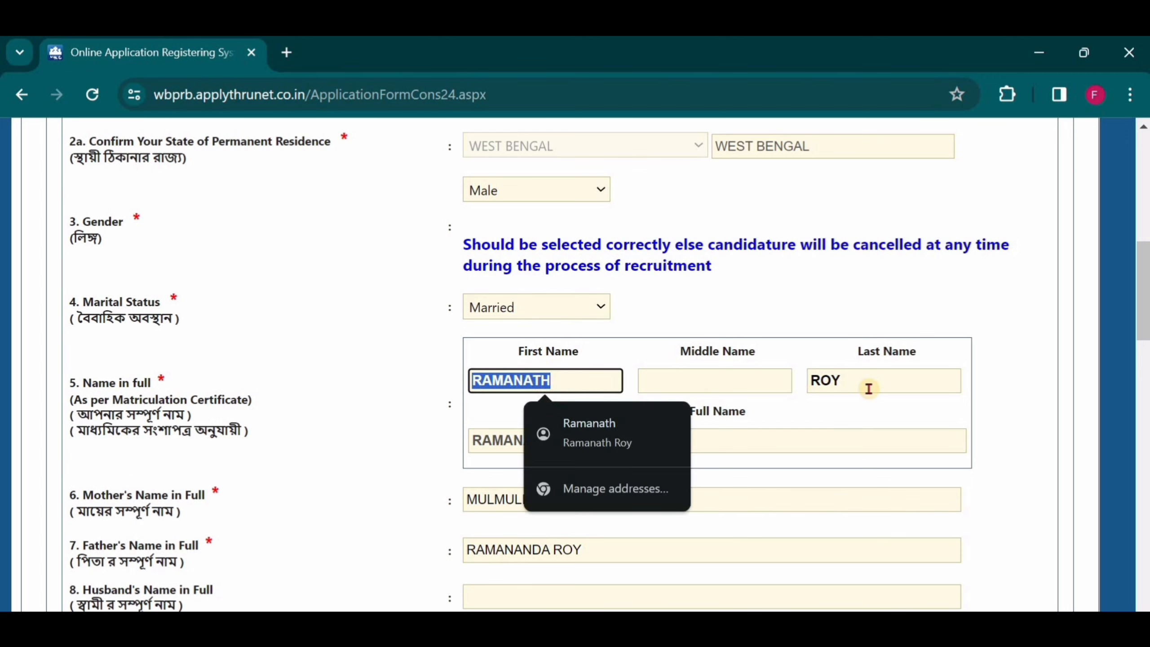
pyautogui.click(866, 451)
pyautogui.scroll(-1, 728, 477)
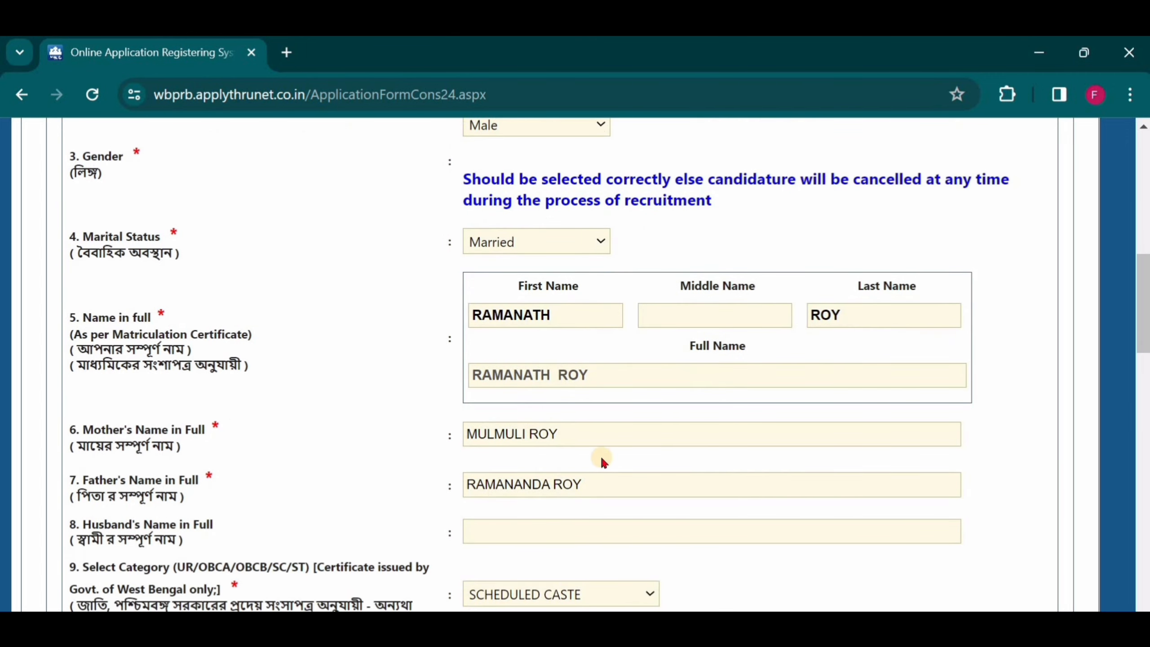
pyautogui.scroll(-2, 600, 455)
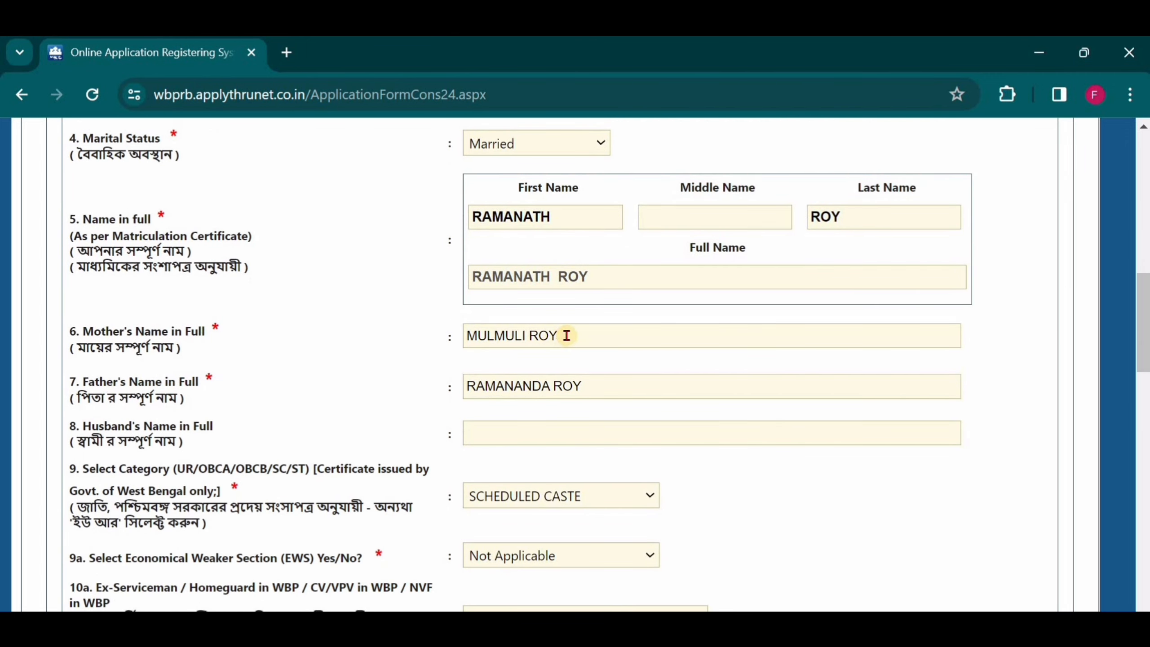
pyautogui.moveTo(557, 336); pyautogui.dragTo(458, 336)
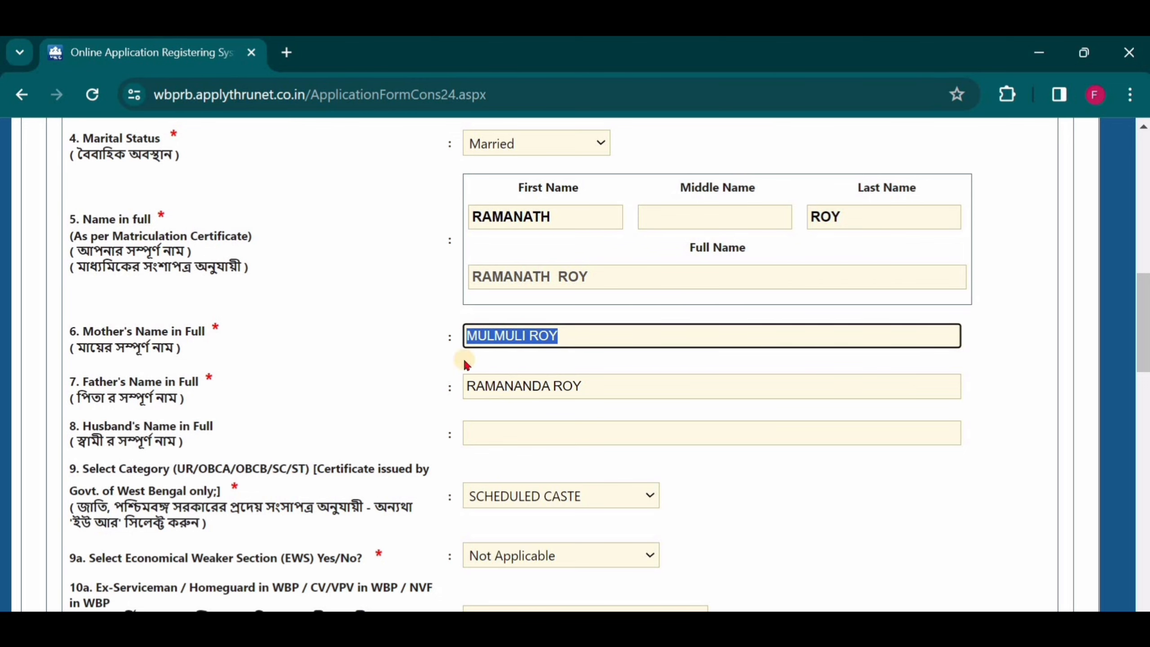
pyautogui.scroll(-2, 597, 285)
pyautogui.moveTo(542, 285); pyautogui.dragTo(464, 289)
pyautogui.scroll(2, 585, 298)
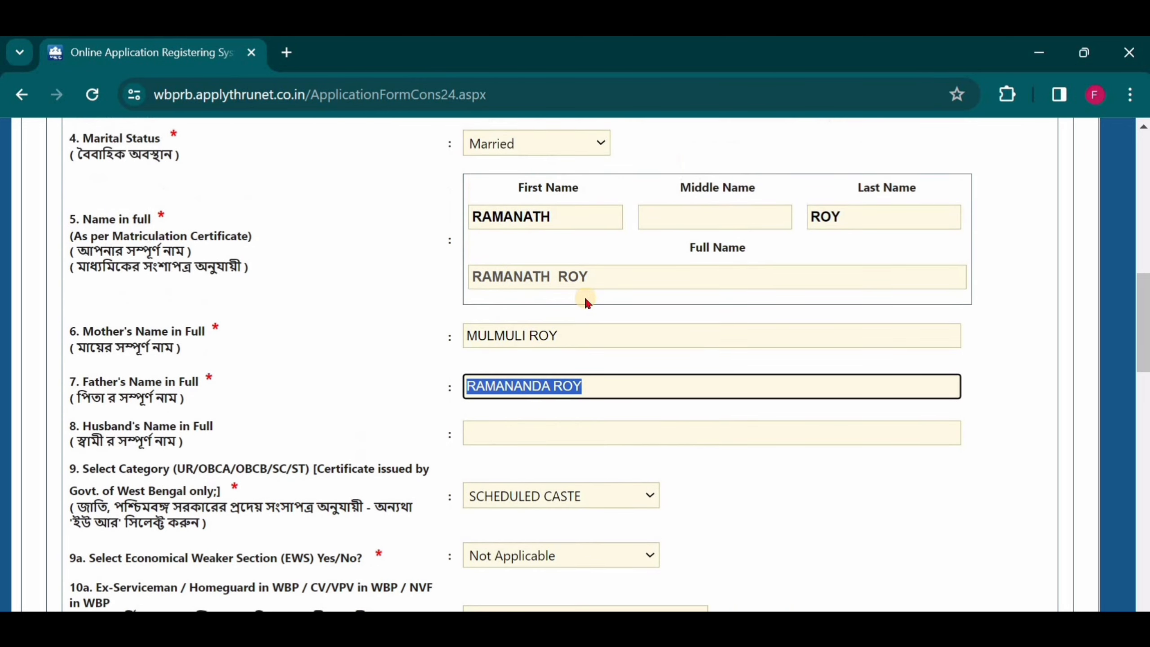
# Select SCHEDULED CASTE as the Category and Not Applicable for the Economical Weaker Section option.
pyautogui.click(526, 425)
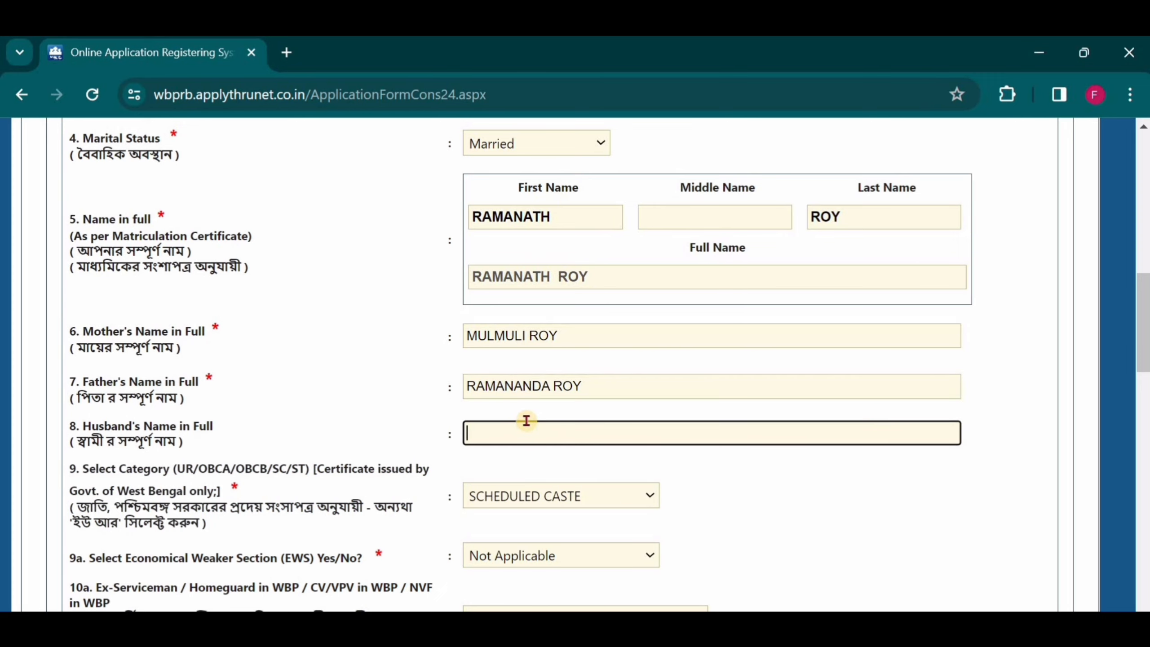
pyautogui.scroll(-2, 526, 421)
pyautogui.scroll(-1, 526, 419)
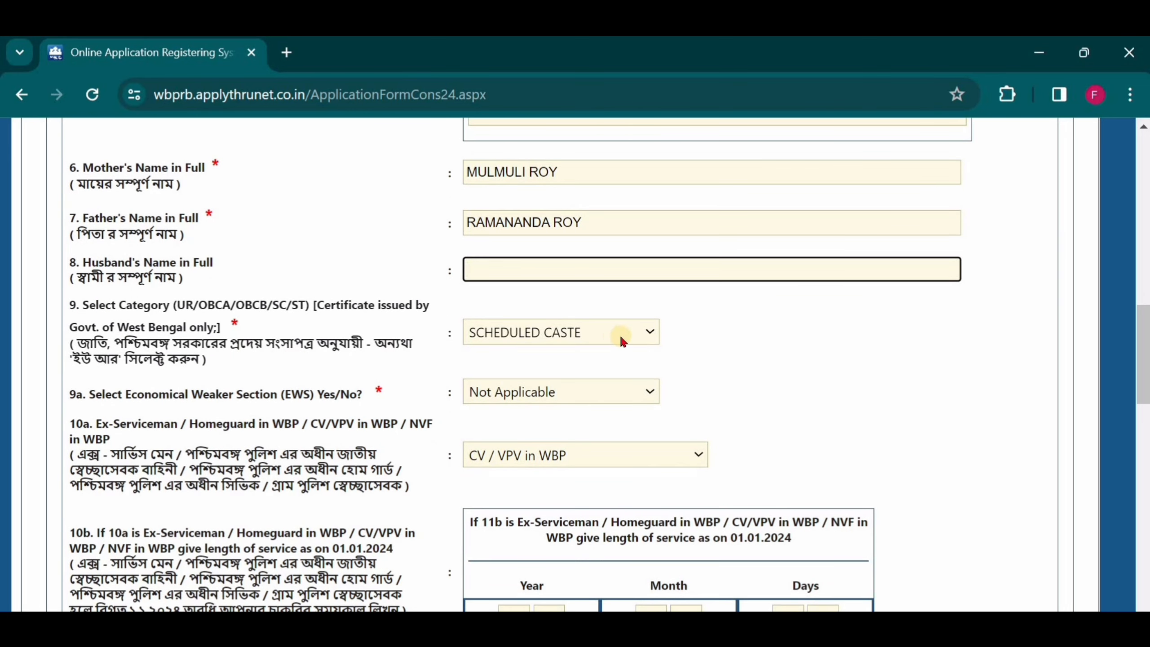
pyautogui.click(651, 330)
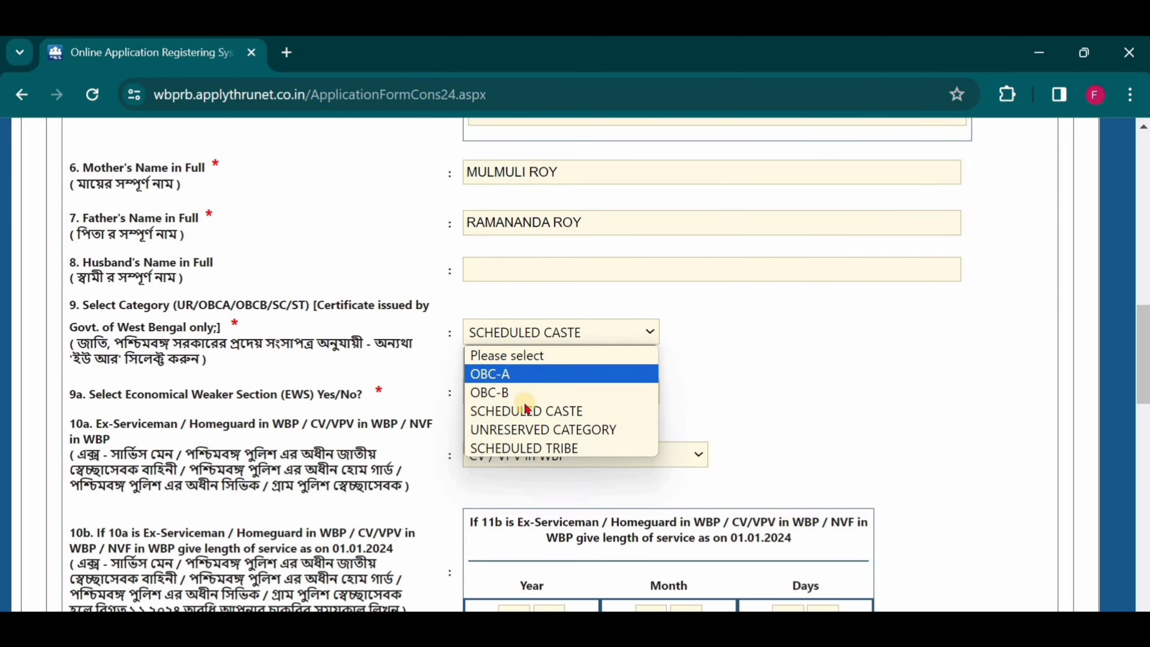
pyautogui.click(549, 413)
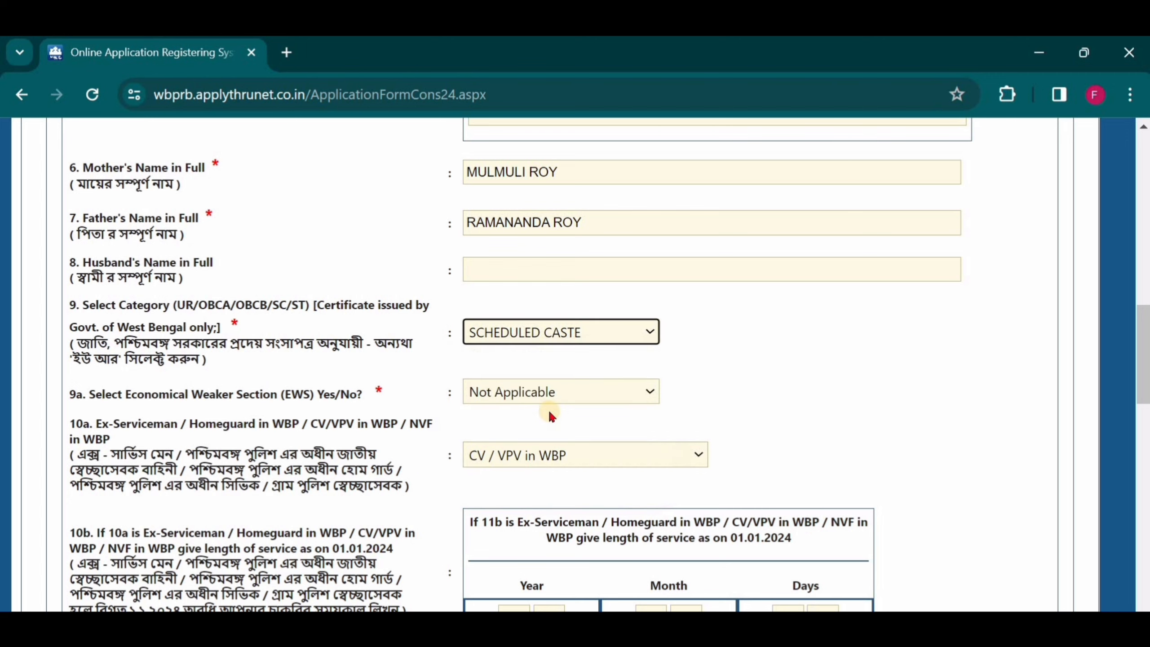
pyautogui.click(645, 393)
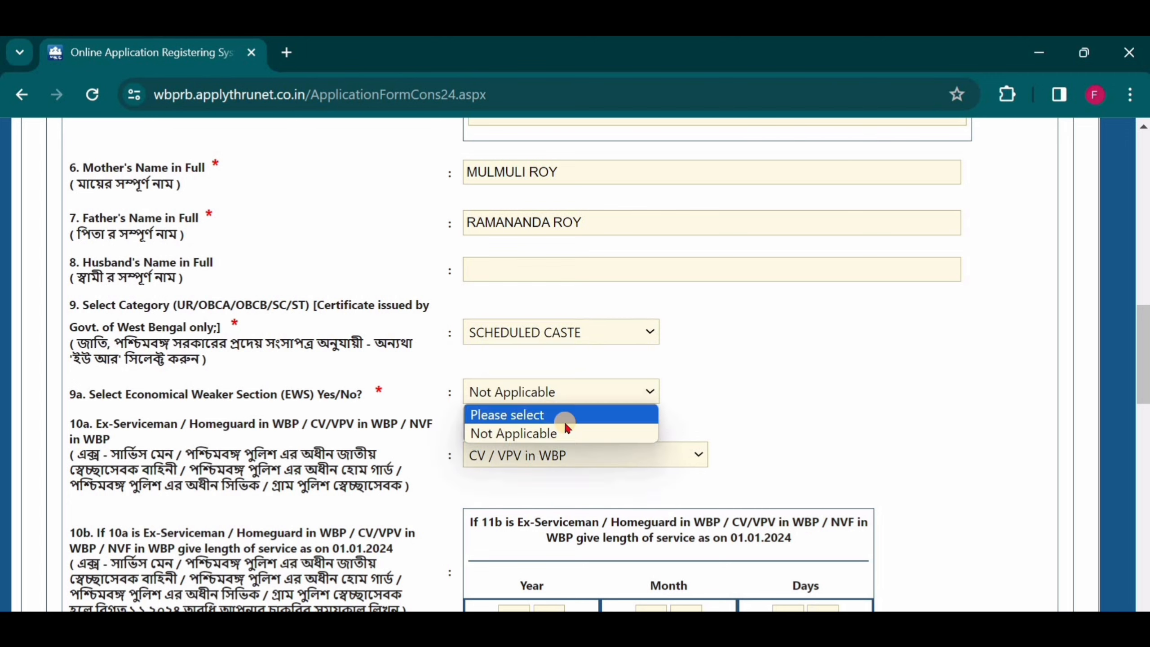
pyautogui.click(564, 432)
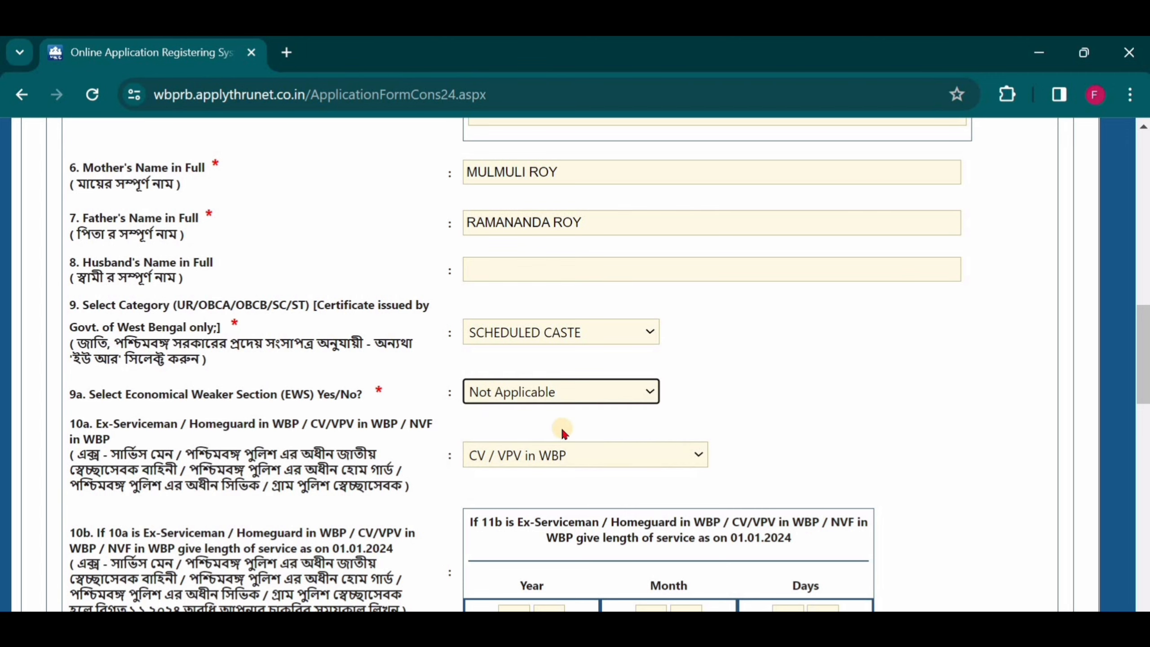
# Select CV / VPV in WBP for the Ex-Serviceman / Homeguard field.
pyautogui.scroll(-1, 628, 389)
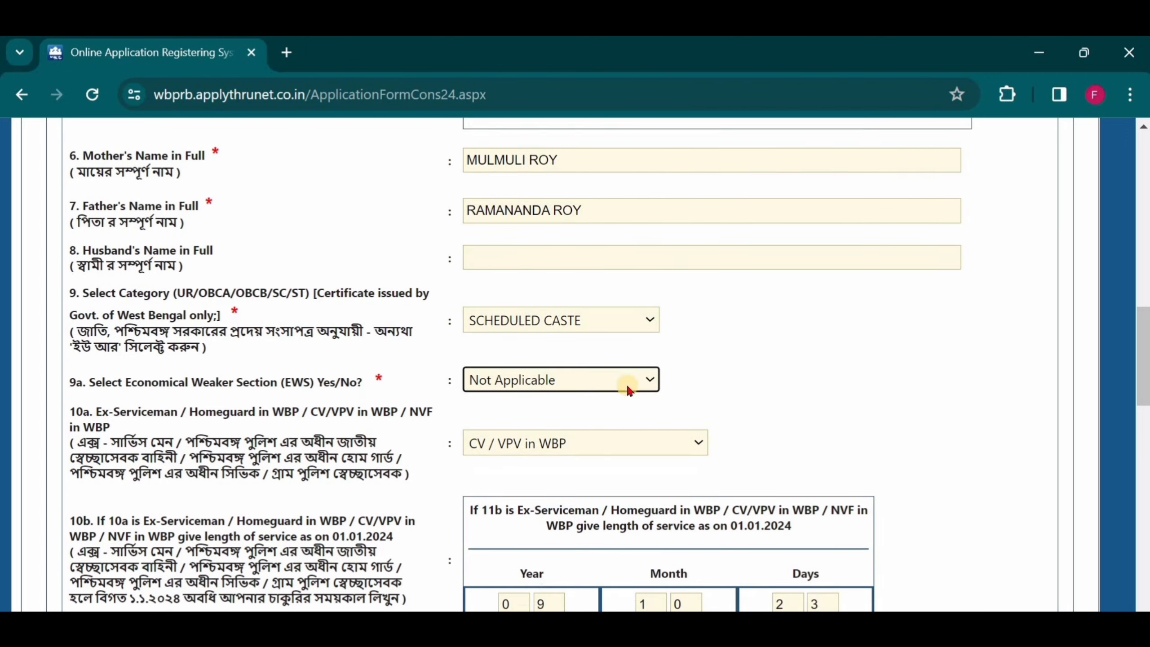
pyautogui.scroll(-2, 626, 383)
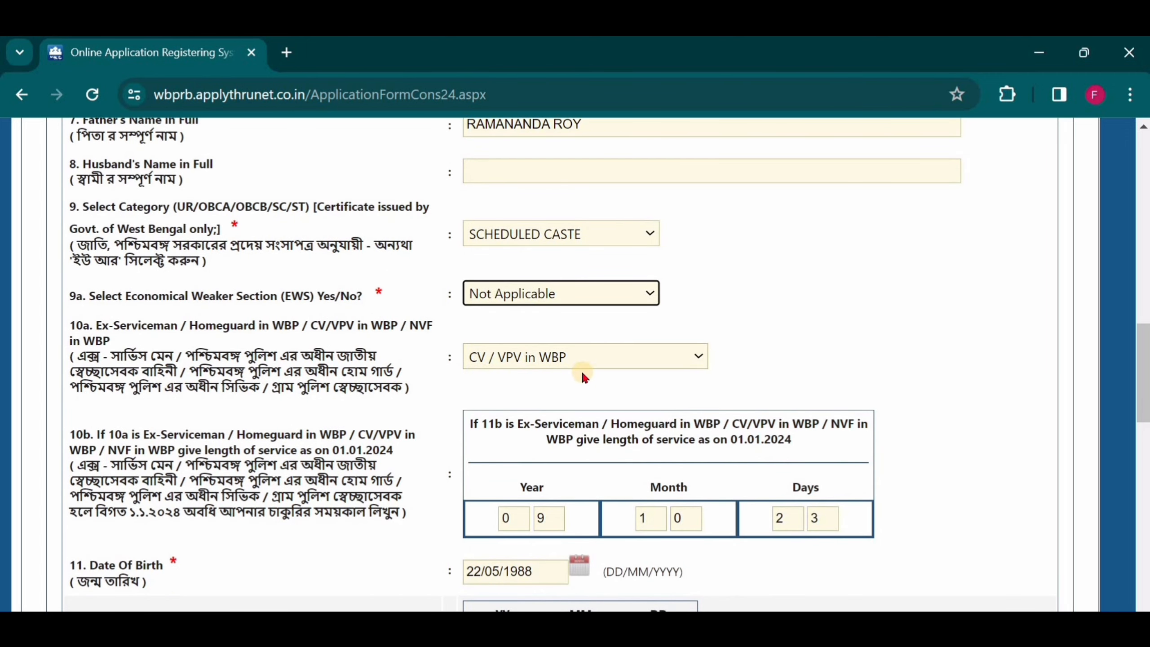
pyautogui.click(693, 356)
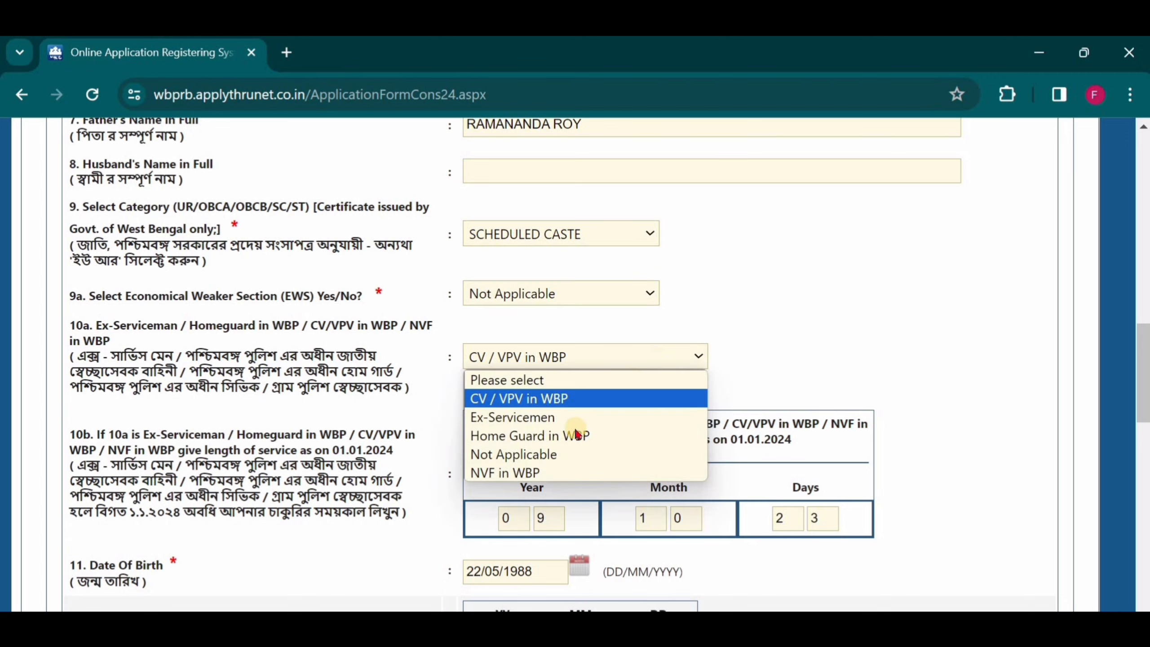
pyautogui.click(583, 402)
pyautogui.click(697, 356)
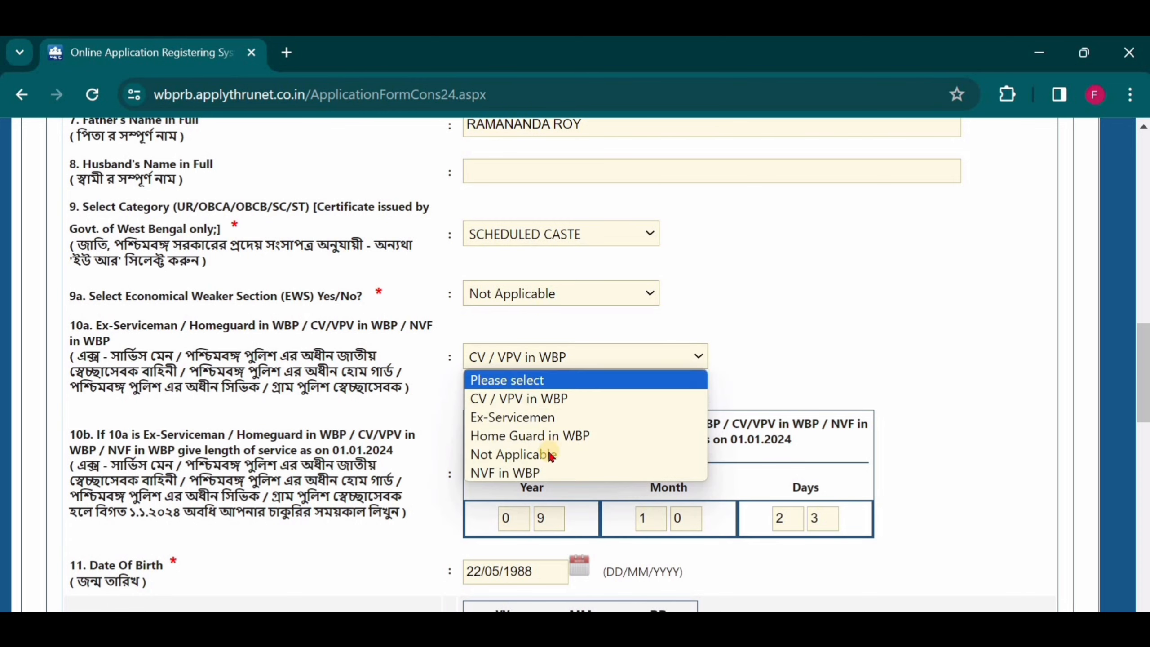
pyautogui.click(736, 311)
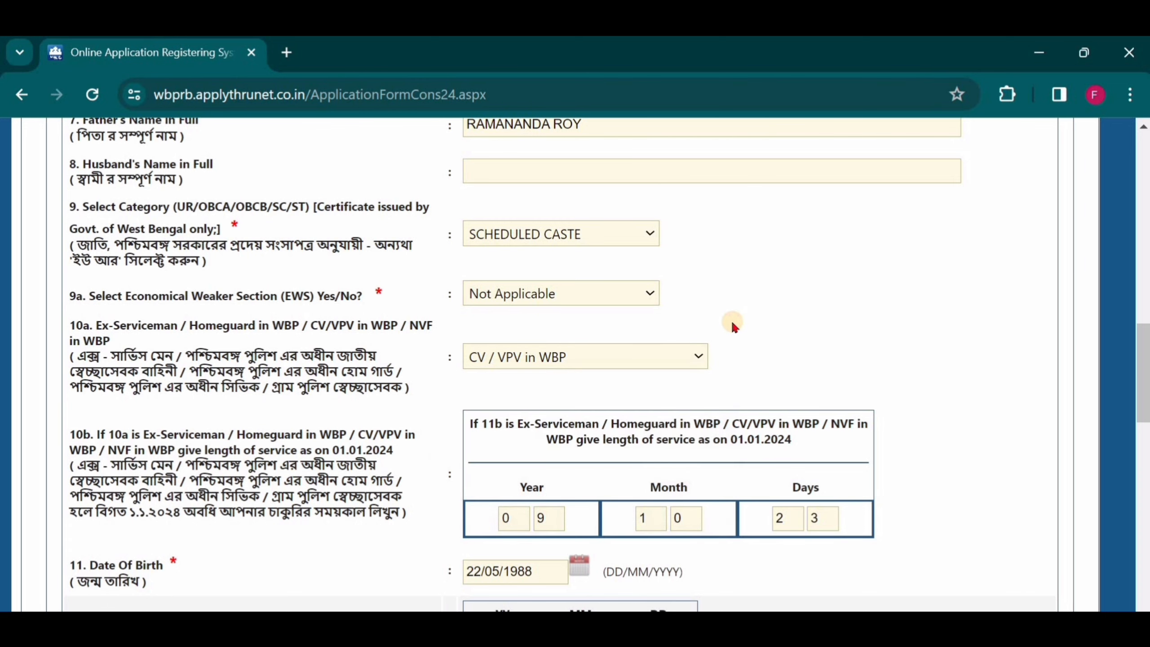
# Open the Date of Birth calendar picker to check the date, then close it.
pyautogui.scroll(-3, 645, 323)
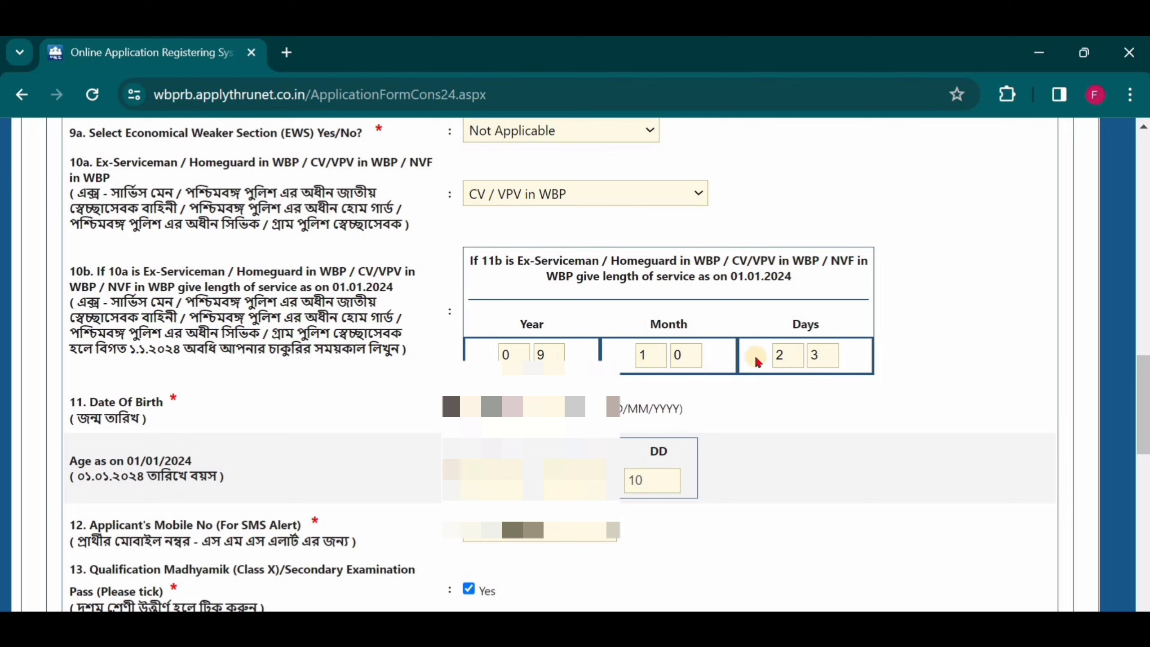
pyautogui.click(533, 406)
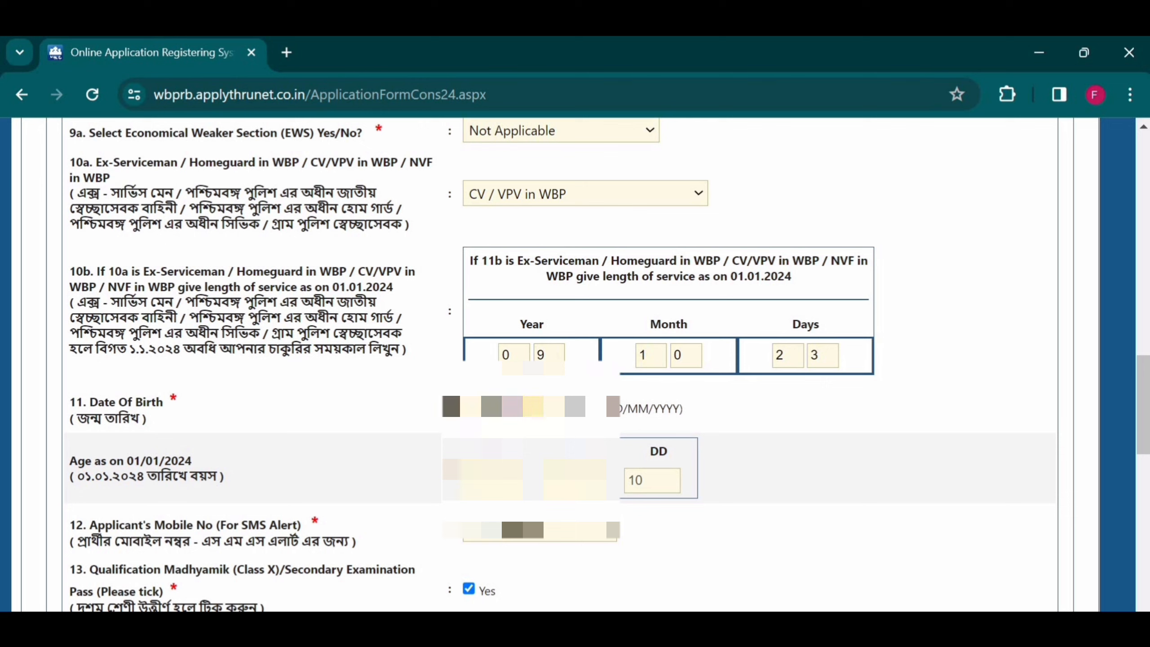
pyautogui.click(492, 407)
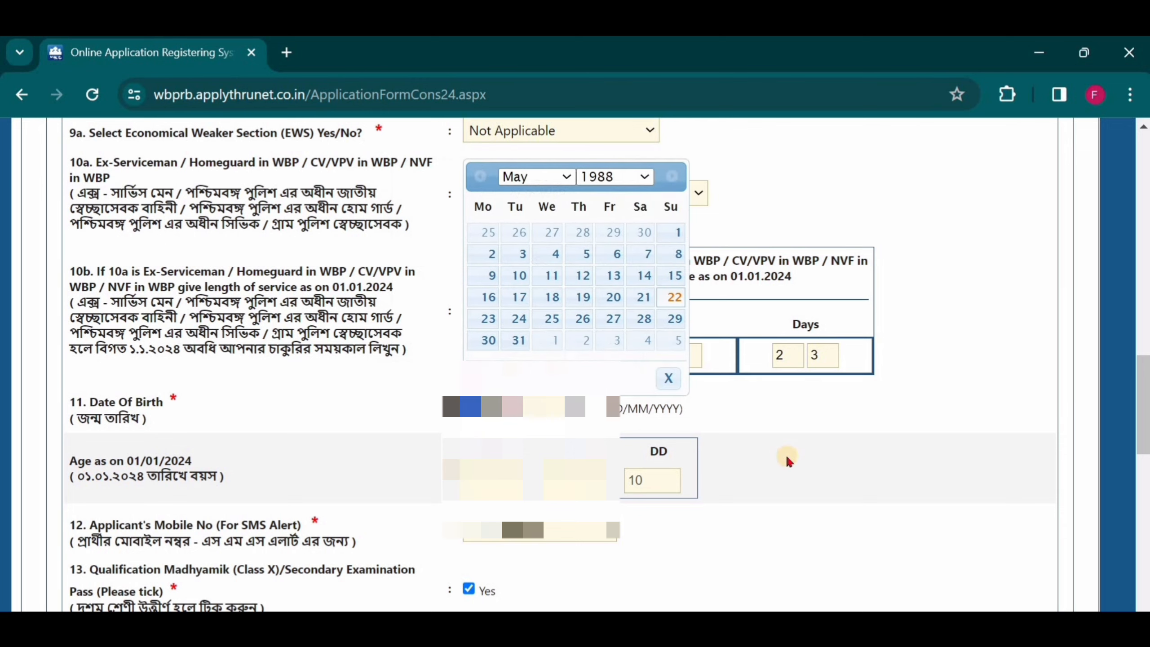
pyautogui.click(774, 454)
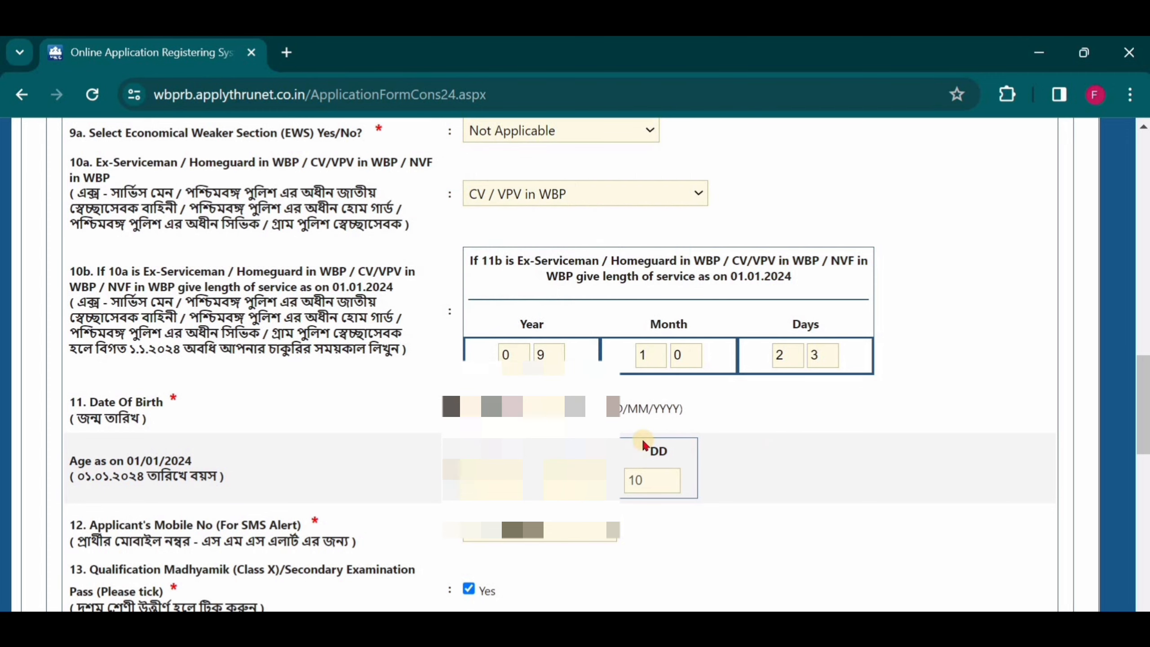
# Tick the Madhyamik pass box and select the Year of Passing entry in the Madhyamik row.
pyautogui.scroll(-1, 643, 444)
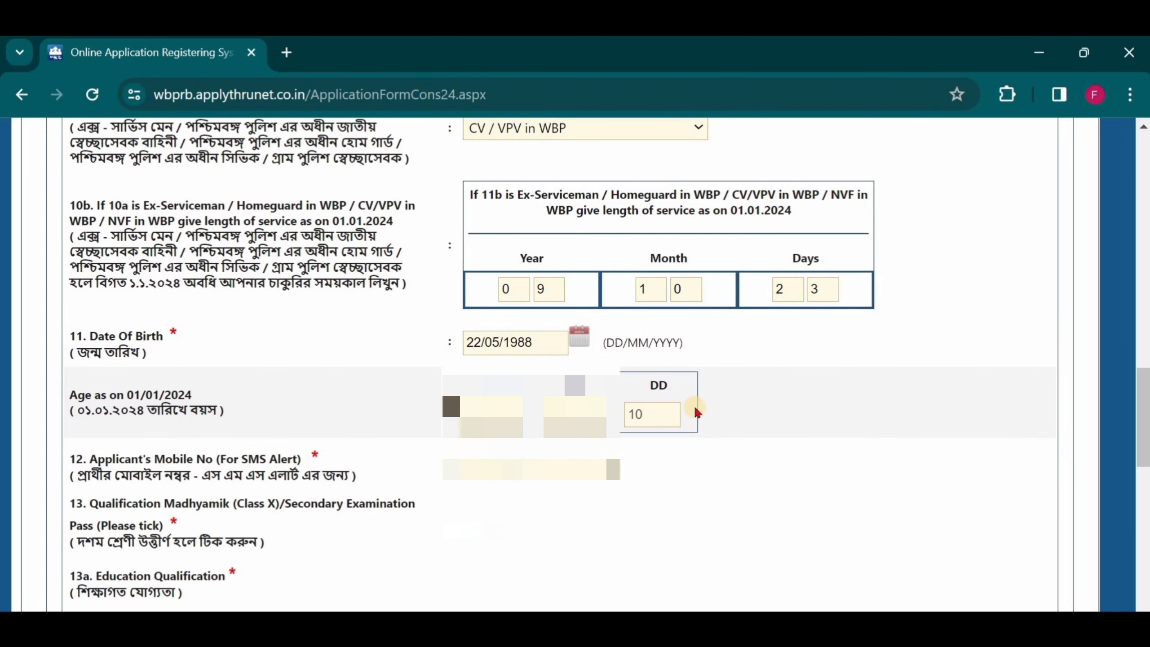
pyautogui.scroll(-3, 357, 348)
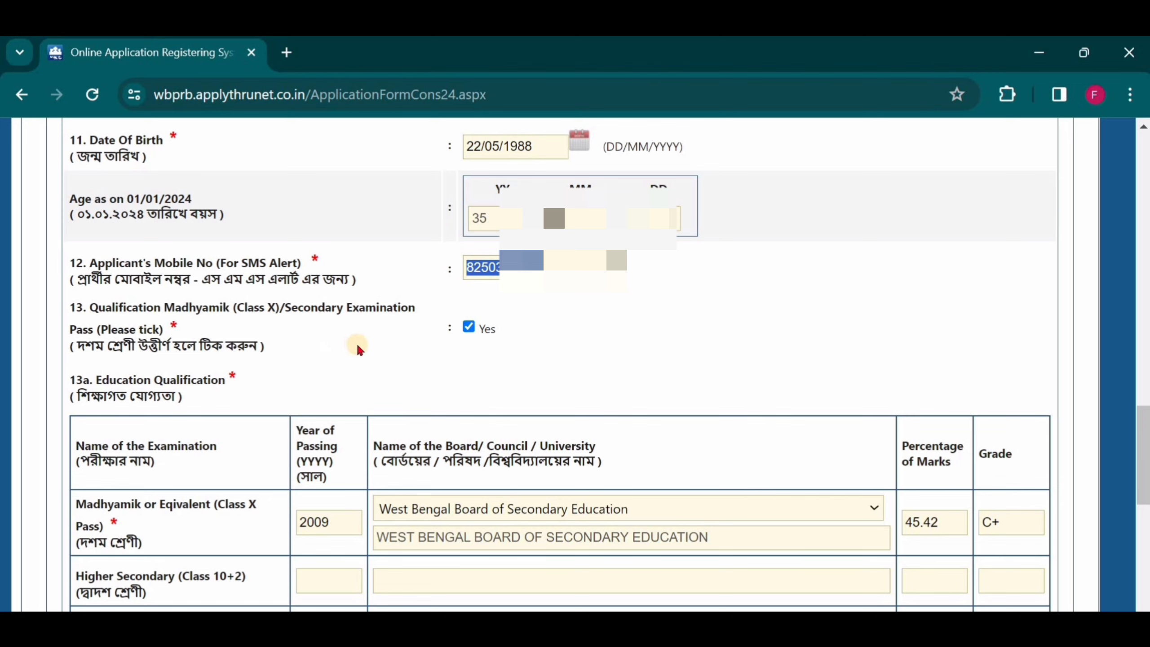
pyautogui.click(468, 327)
pyautogui.scroll(-3, 466, 329)
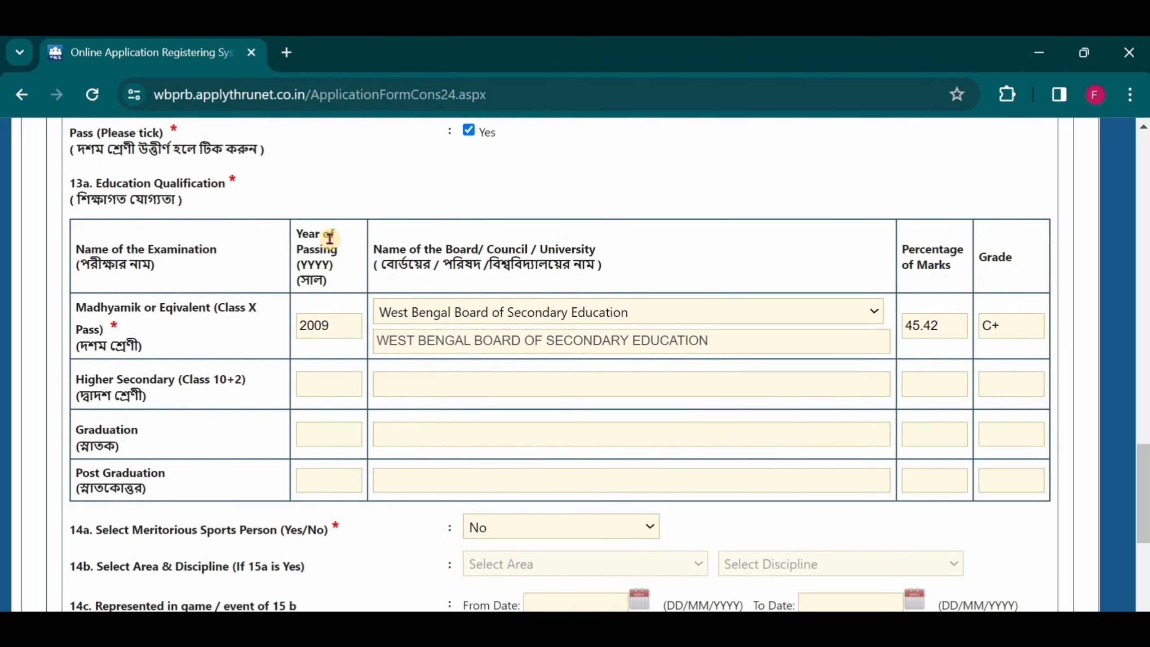
pyautogui.click(330, 325)
pyautogui.doubleClick(314, 325)
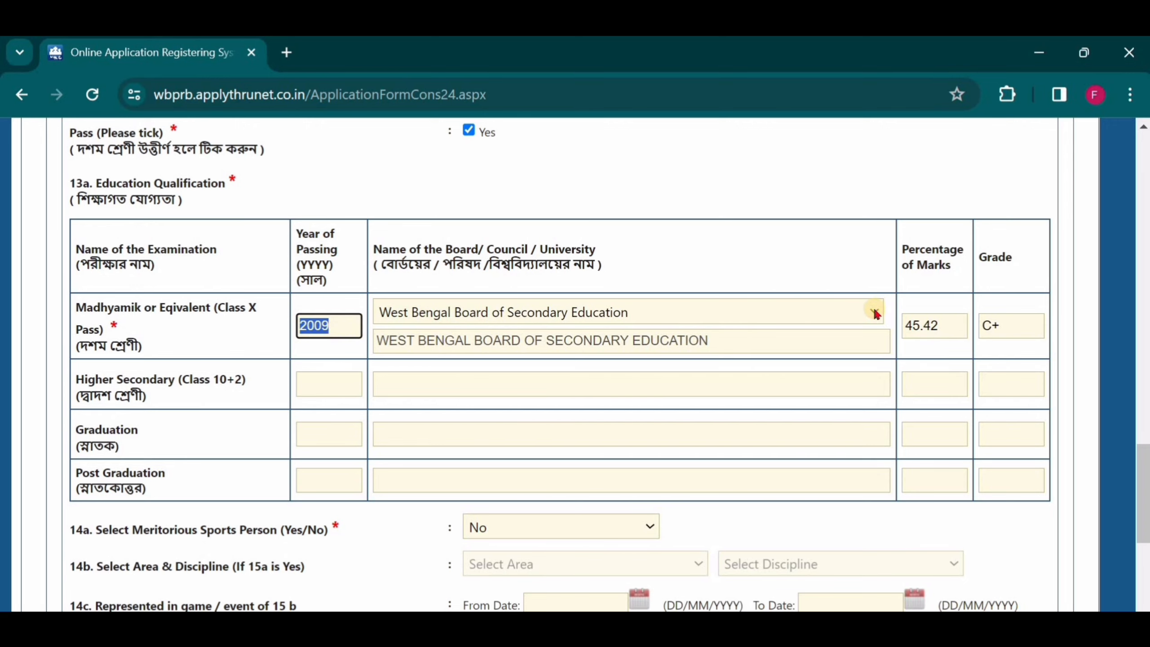
# Open the board list for the Madhyamik row to choose the examination board.
pyautogui.click(871, 313)
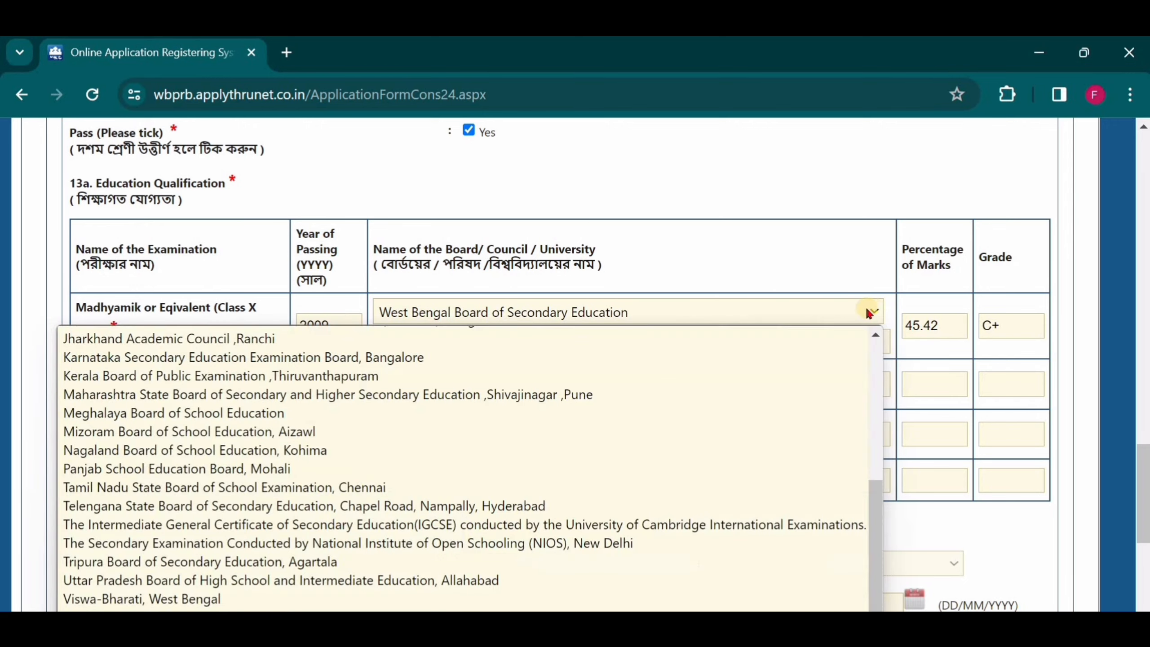